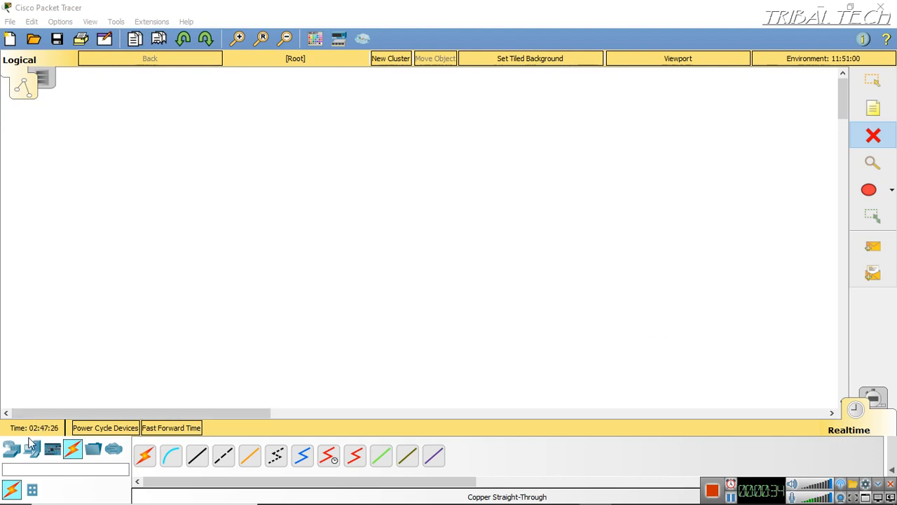
Place two generic PCs side by side in the workspace and a generic server above and between them.
click(32, 449)
click(12, 450)
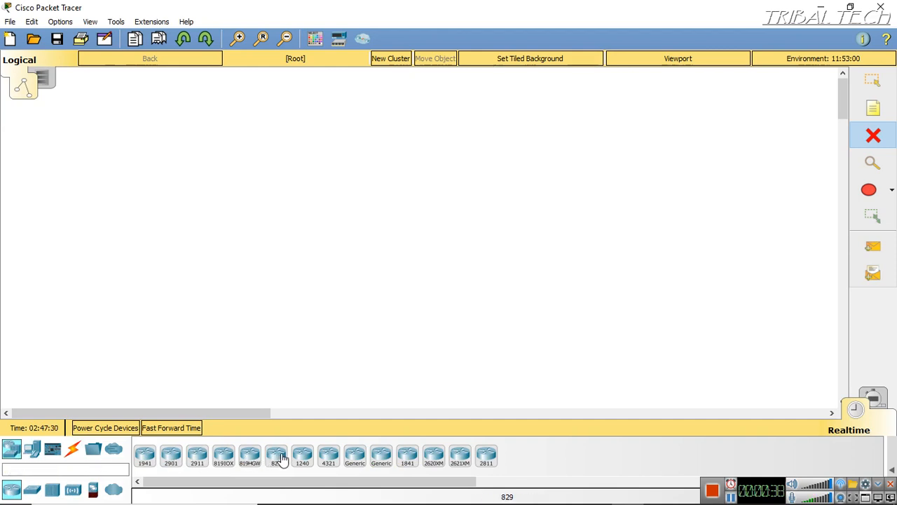
click(33, 449)
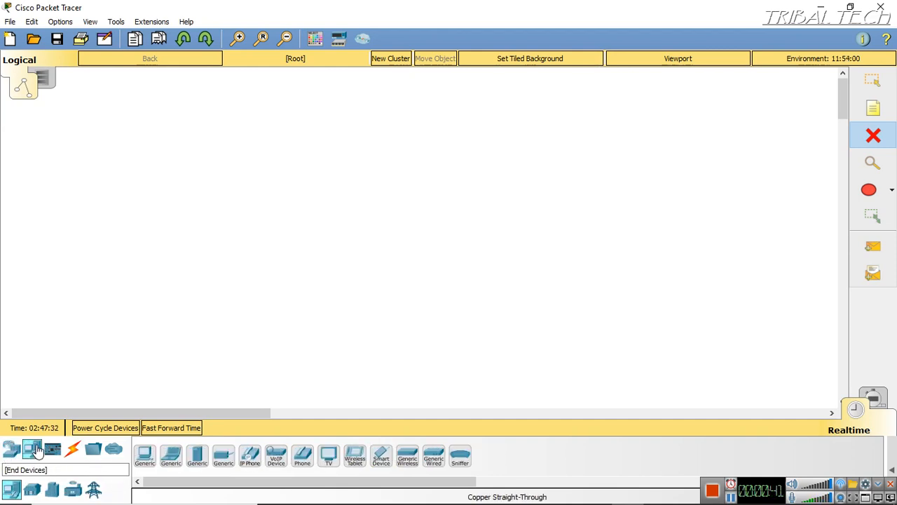
click(145, 455)
click(140, 222)
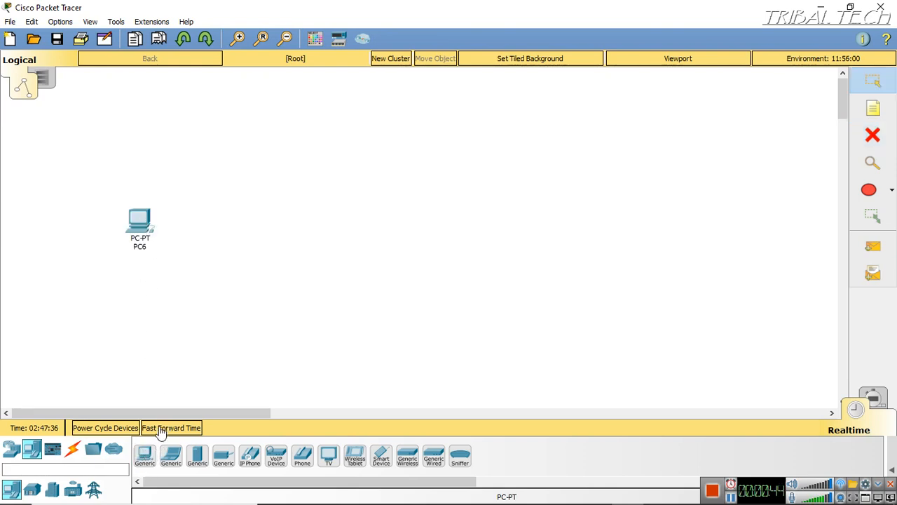
click(145, 455)
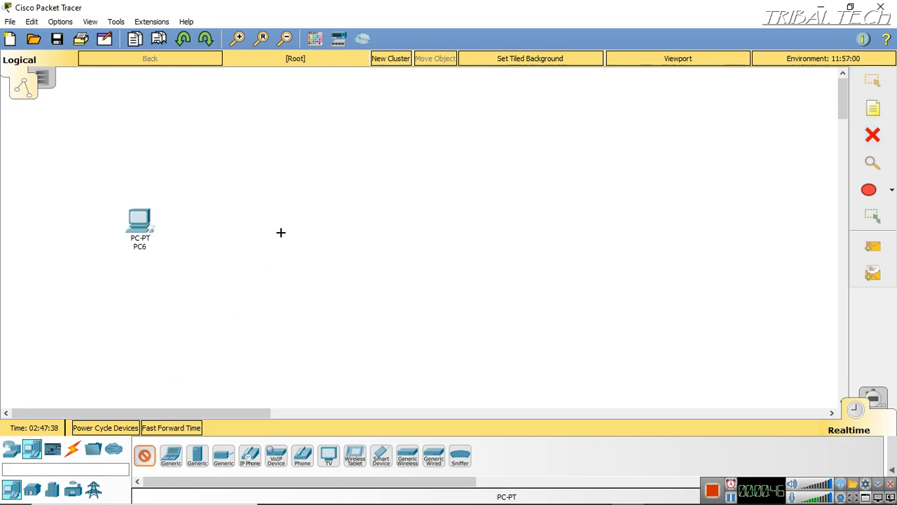
click(286, 219)
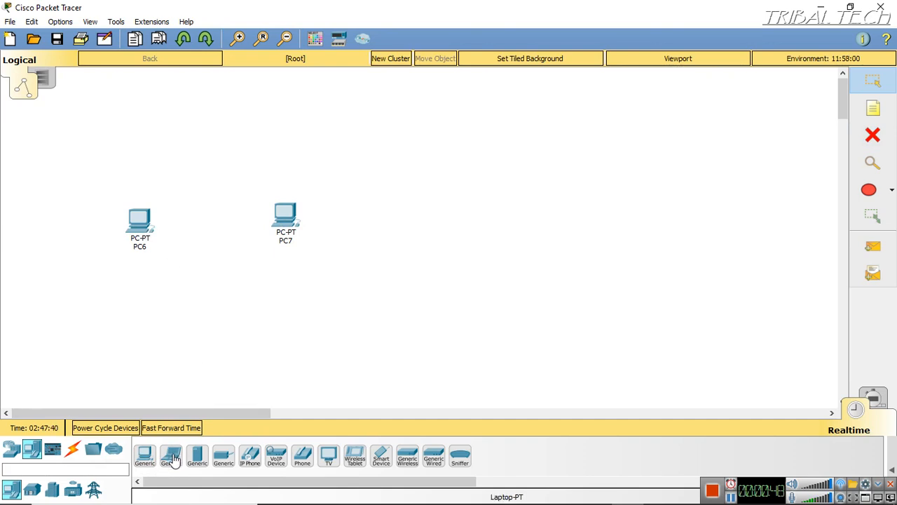
click(198, 456)
click(217, 160)
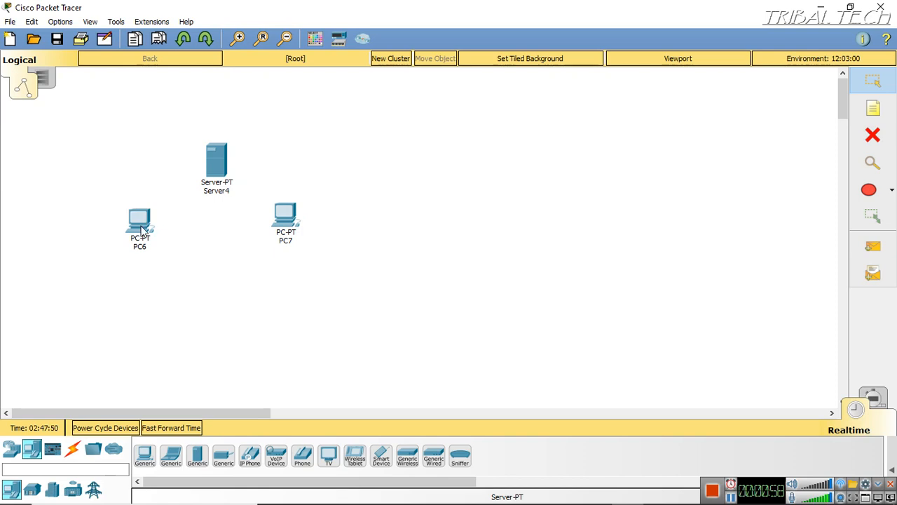
Reposition both PCs and the server slightly lower, leaving room for a device between the PCs.
drag(287, 221, 284, 229)
drag(145, 231, 144, 248)
drag(213, 164, 217, 177)
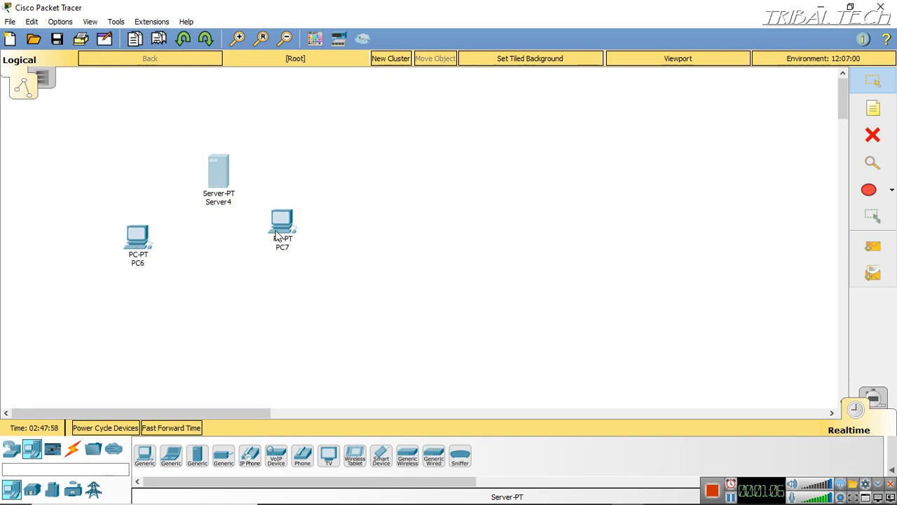
drag(282, 226, 289, 234)
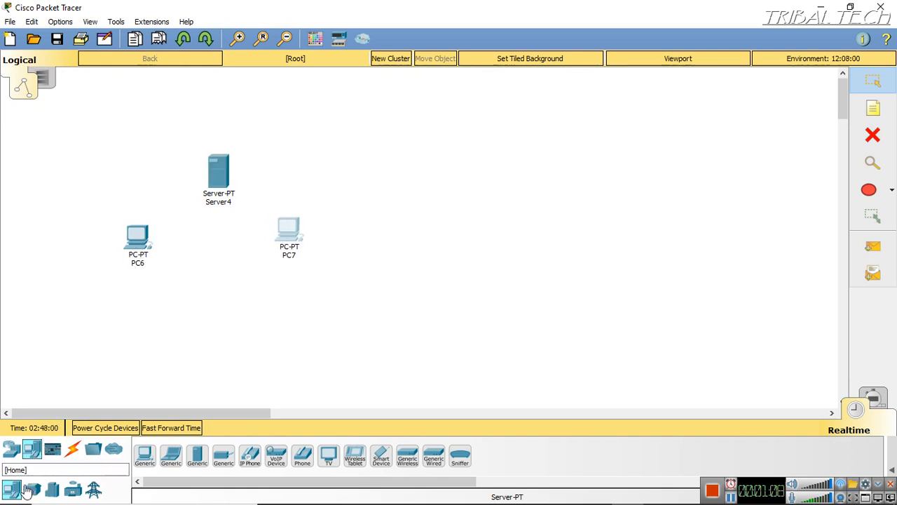
Place a generic Switch-PT between the two PCs, directly below the server.
click(11, 448)
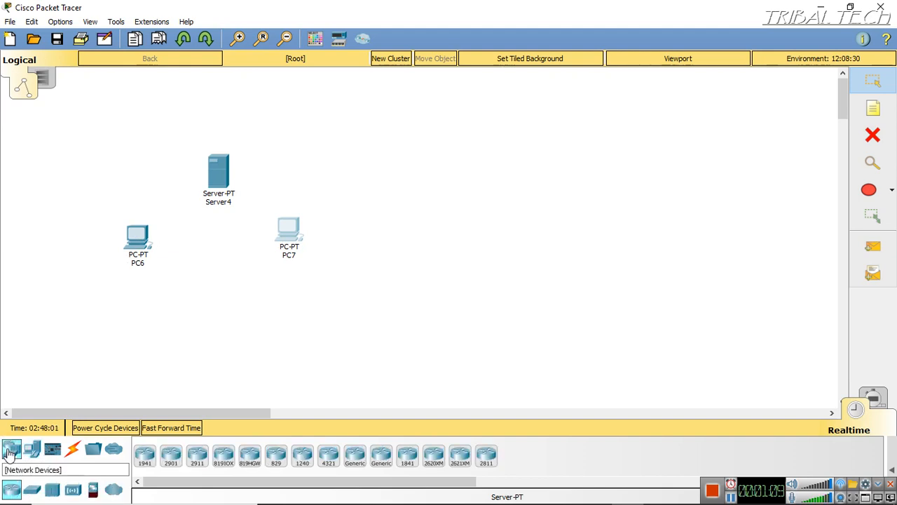
click(31, 489)
click(170, 456)
click(218, 238)
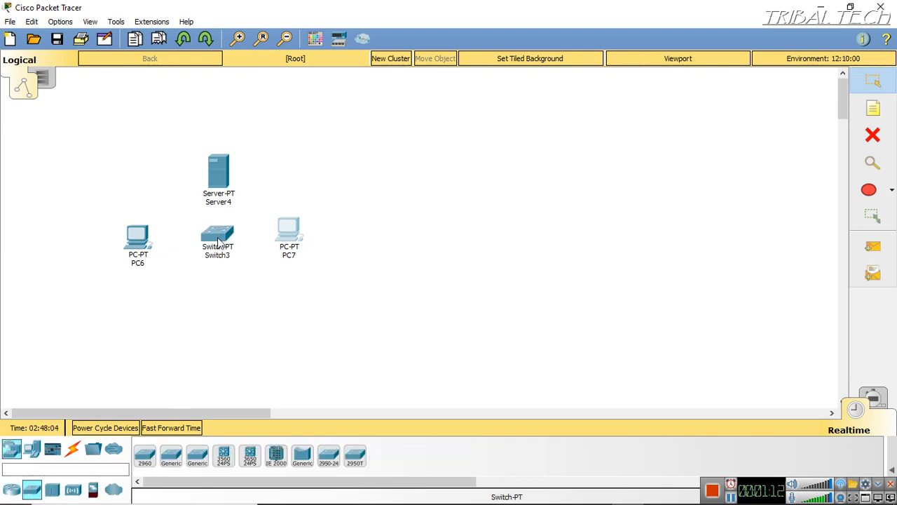
Connect PC6's FastEthernet0 port to a port on the switch with a copper straight-through cable.
click(73, 449)
click(197, 455)
click(142, 242)
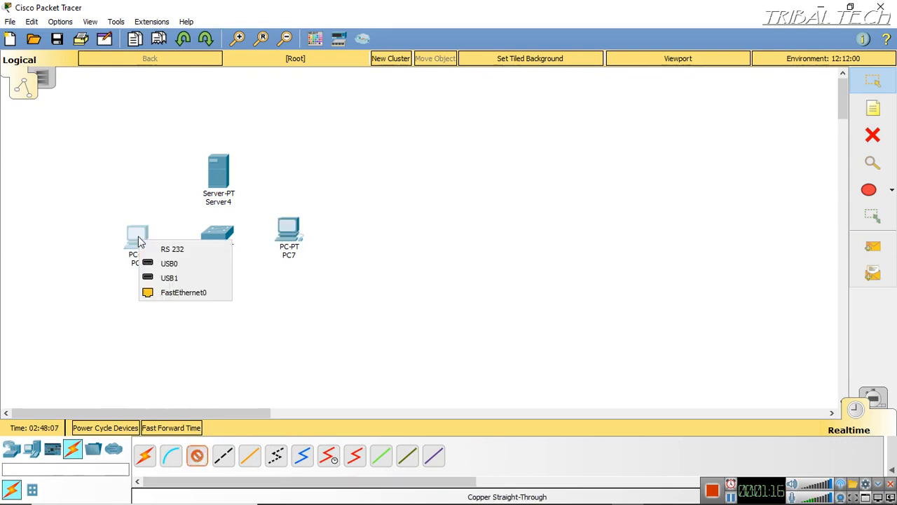
click(167, 299)
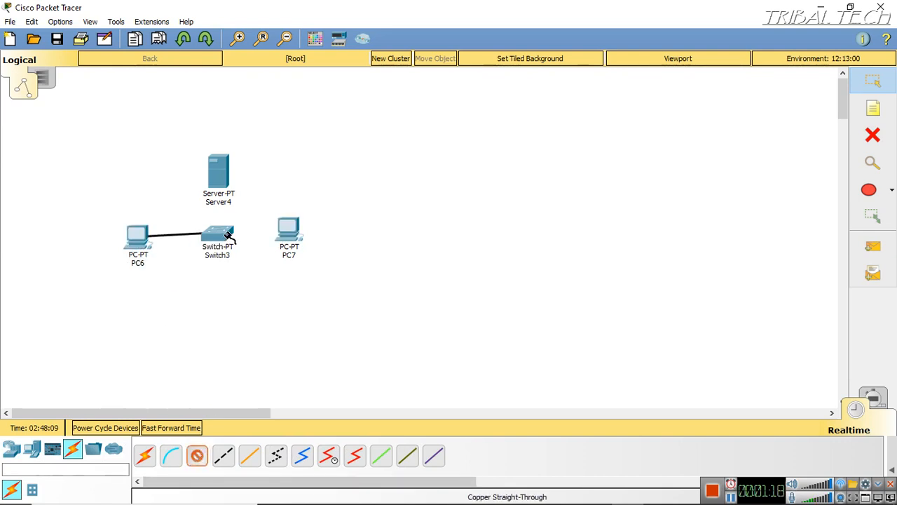
click(213, 235)
click(235, 261)
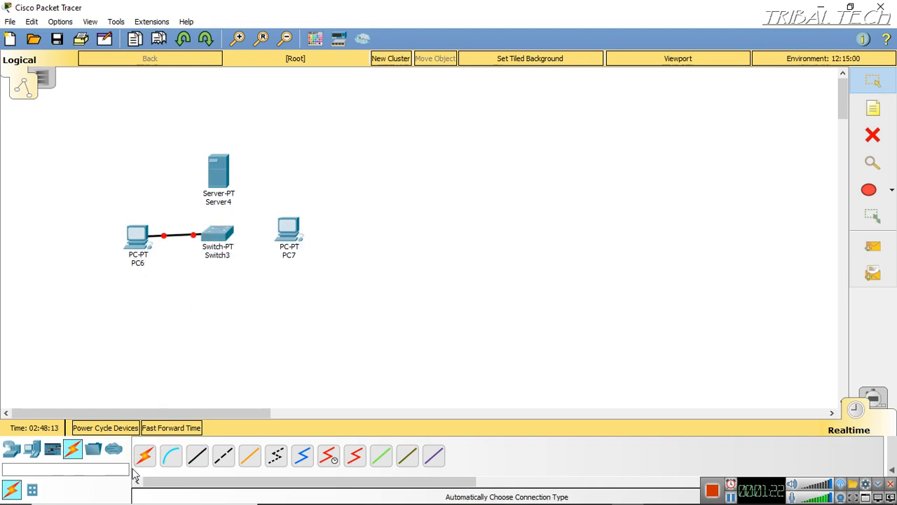
Connect the server to the switch's FastEthernet1/1 port with a copper straight-through cable.
click(197, 455)
click(219, 199)
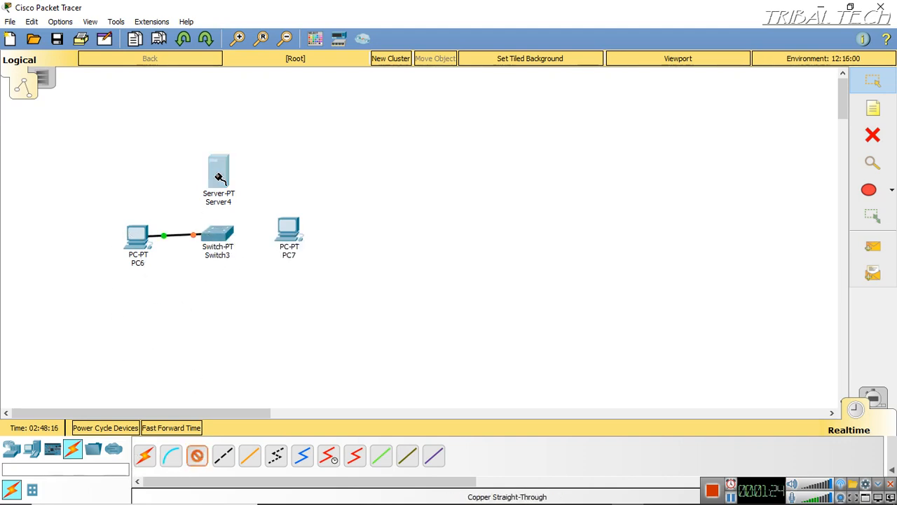
click(226, 186)
click(223, 236)
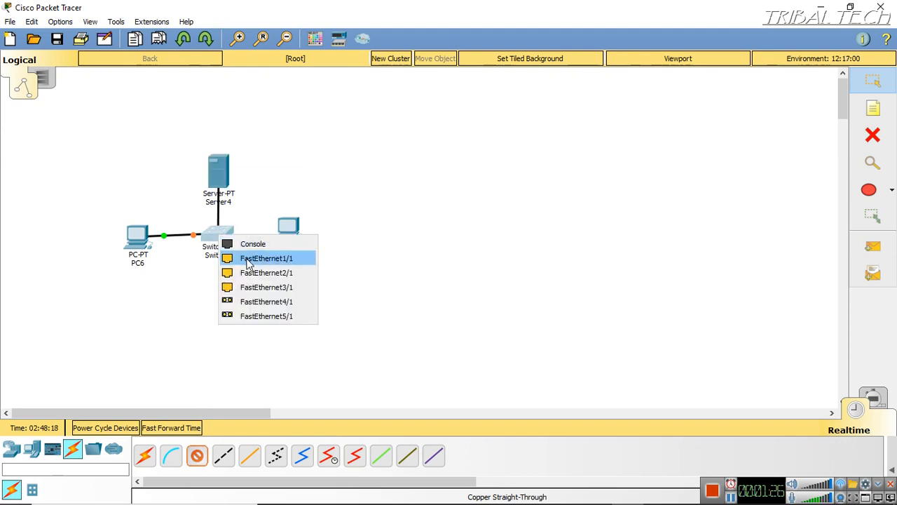
click(249, 264)
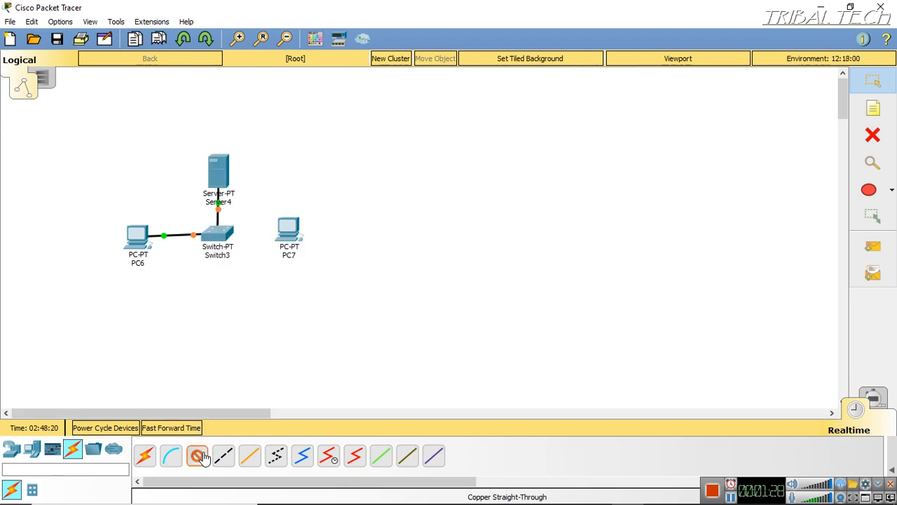
Connect PC7's FastEthernet0 port to a free switch port with a copper straight-through cable.
click(288, 230)
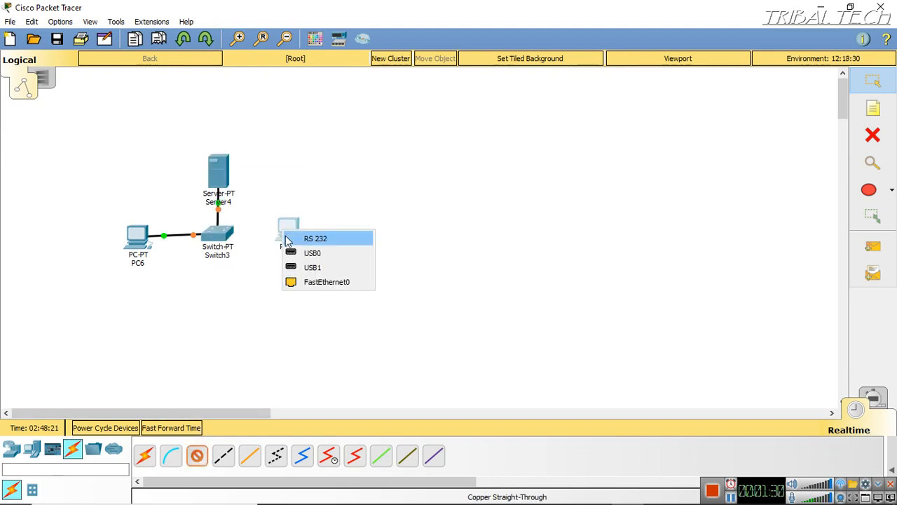
click(313, 287)
click(225, 241)
click(235, 262)
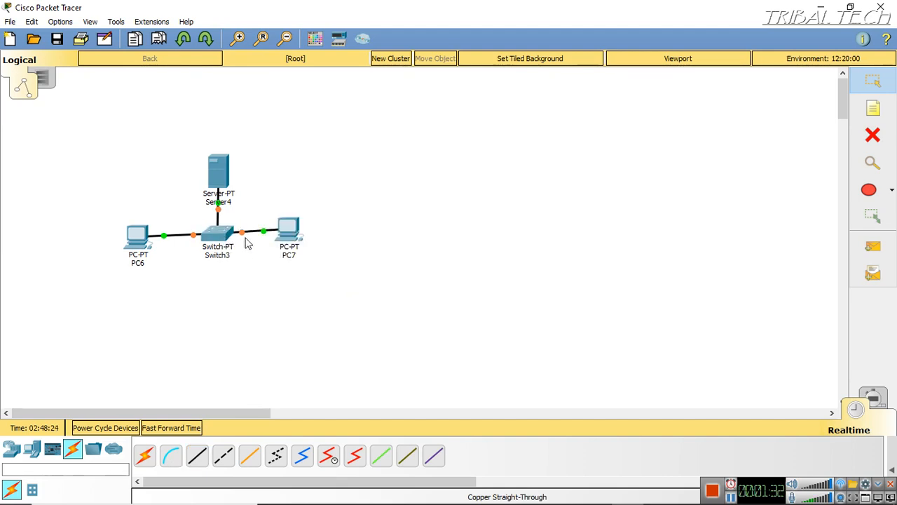
Spread out the topology by moving the server higher, the PCs outward and down, and the switch beneath the server.
drag(221, 163, 234, 124)
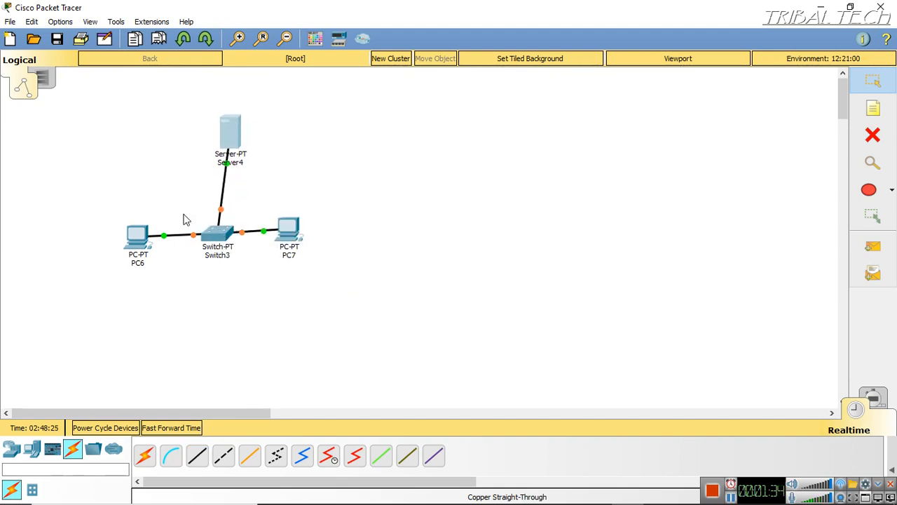
drag(284, 239, 309, 245)
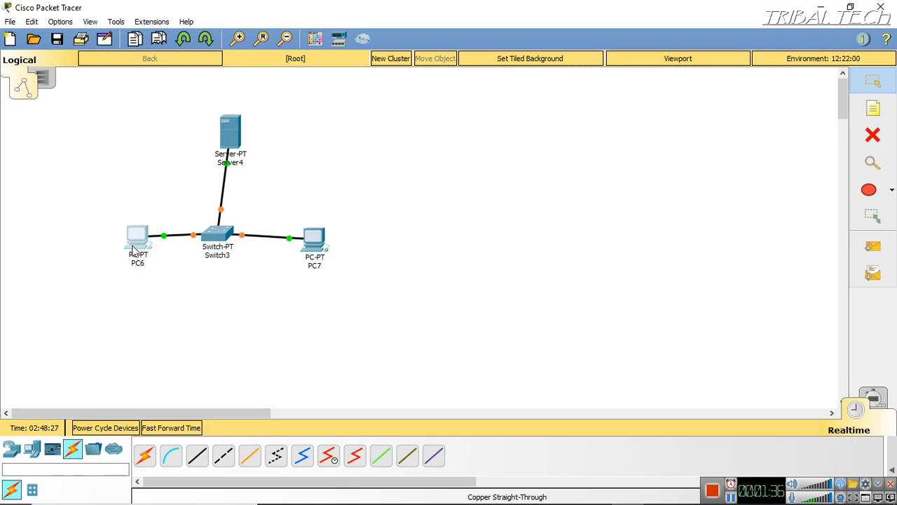
drag(138, 237, 150, 258)
drag(225, 240, 240, 245)
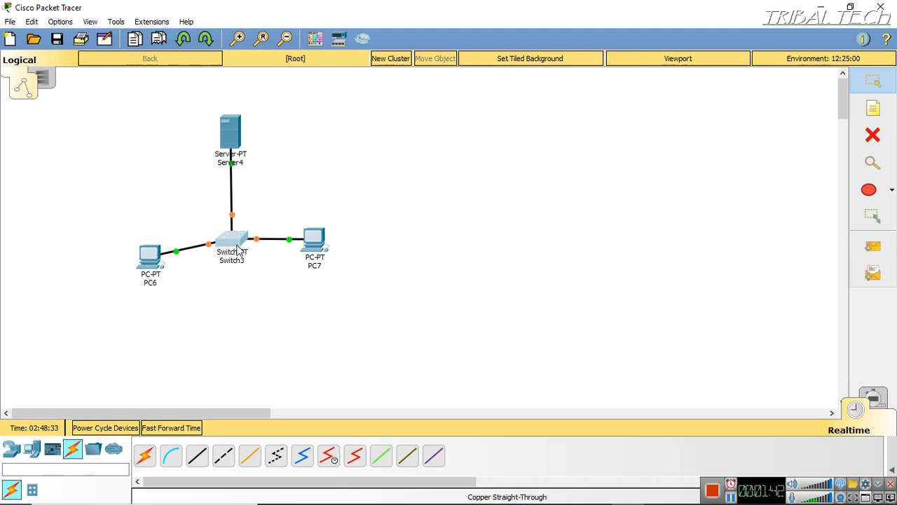
Set PC6's IPv4 gateway and DNS configuration to DHCP and close its device window.
click(148, 261)
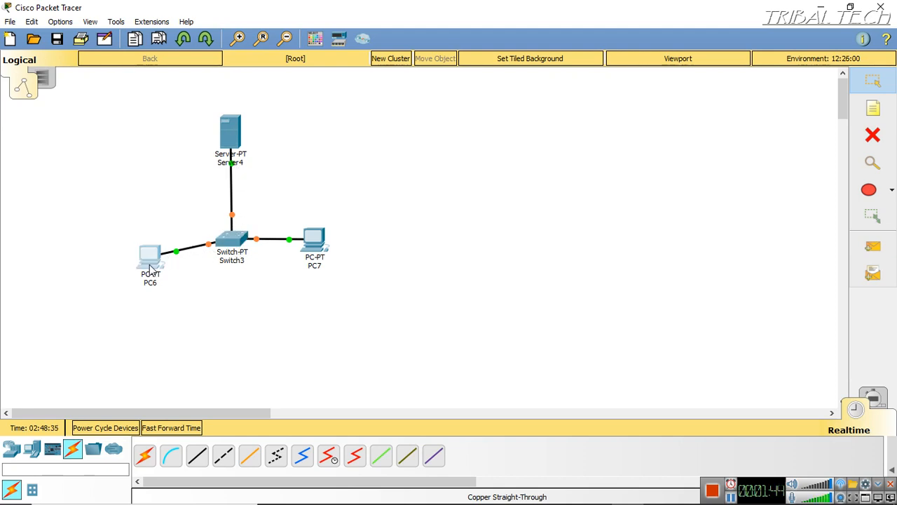
click(235, 100)
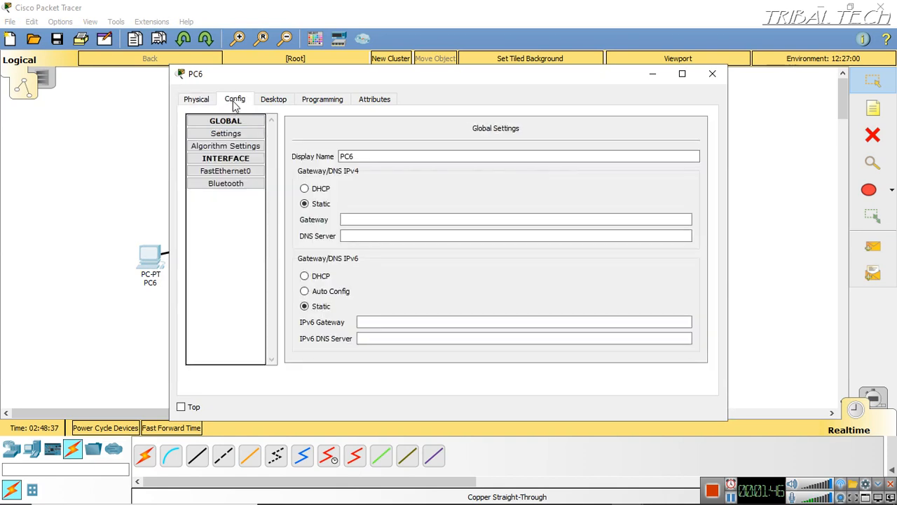
click(305, 189)
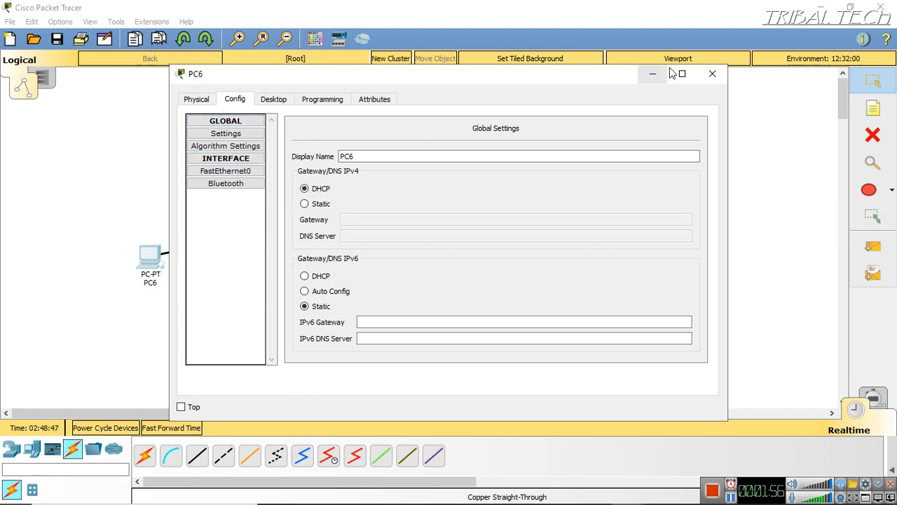
click(712, 73)
Set PC7's IPv4 gateway and DNS configuration to DHCP and close its device window.
click(316, 240)
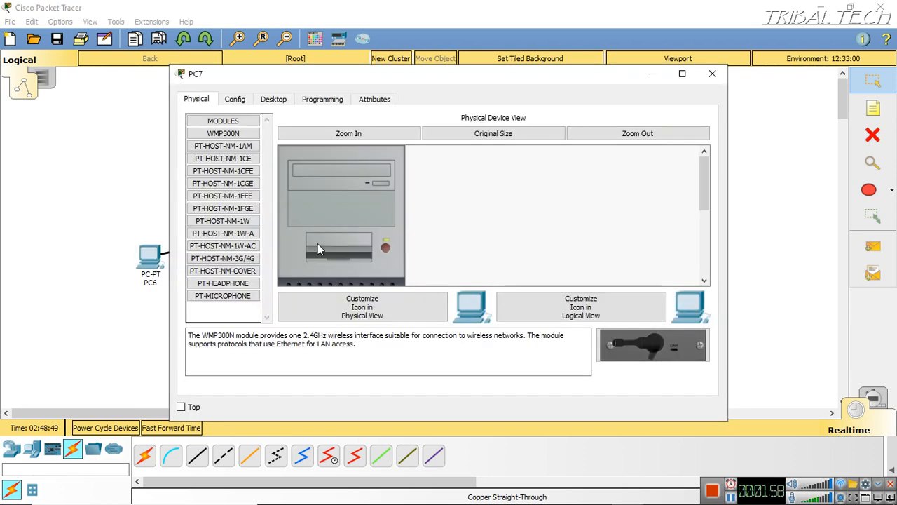
click(240, 98)
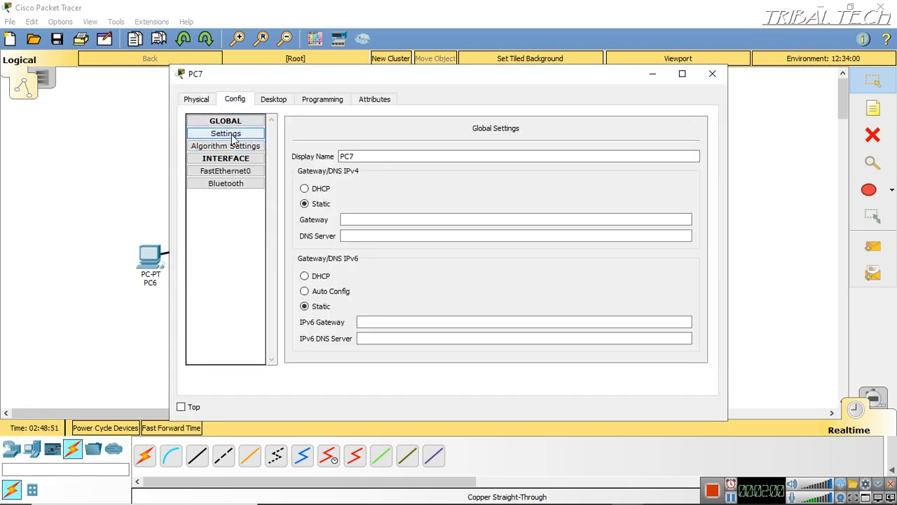
click(305, 189)
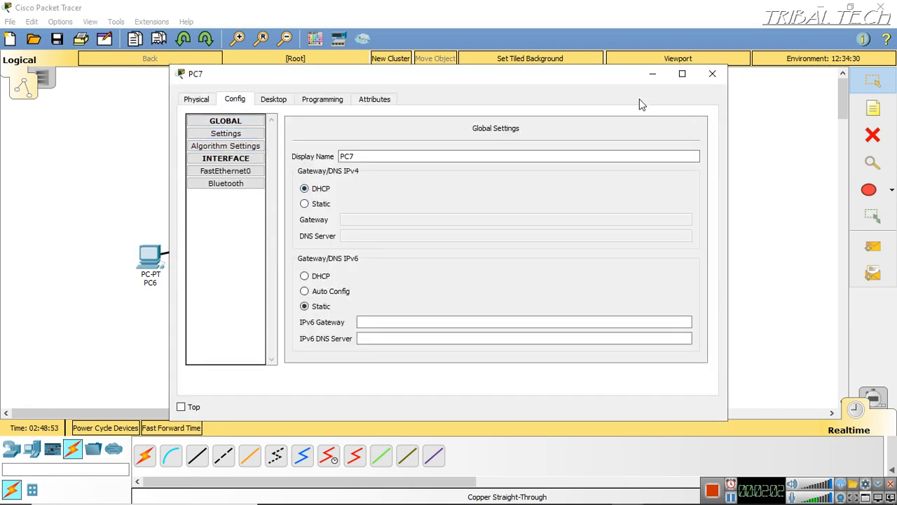
click(712, 73)
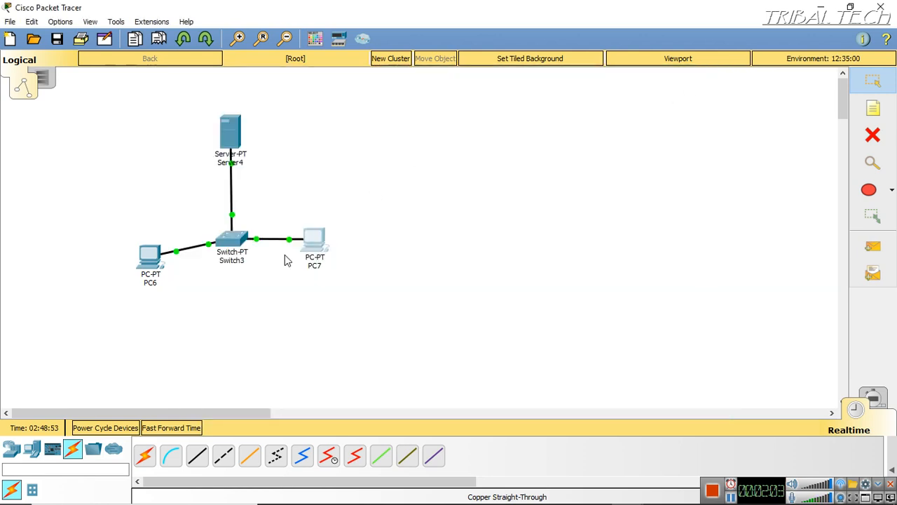
Set the server's static IPv4 gateway to 192.168.0.1 and fill in its DNS server address.
click(233, 140)
click(234, 99)
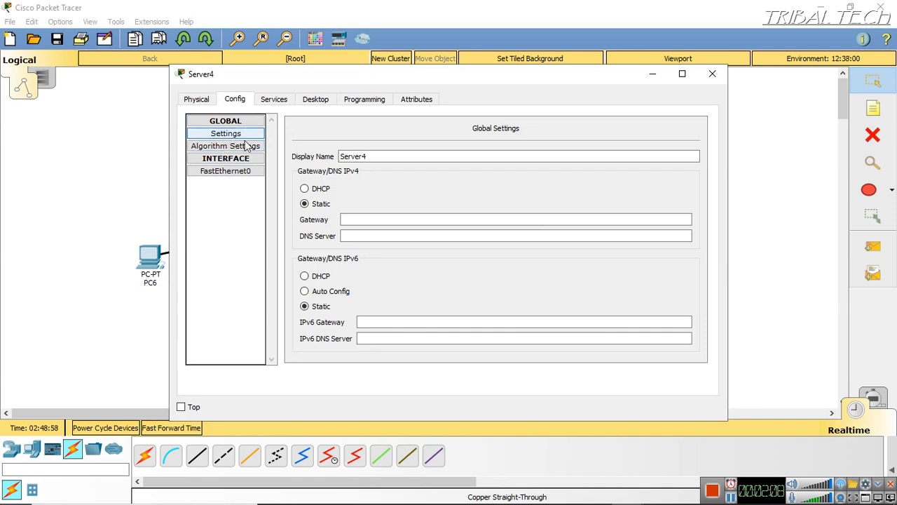
click(345, 219)
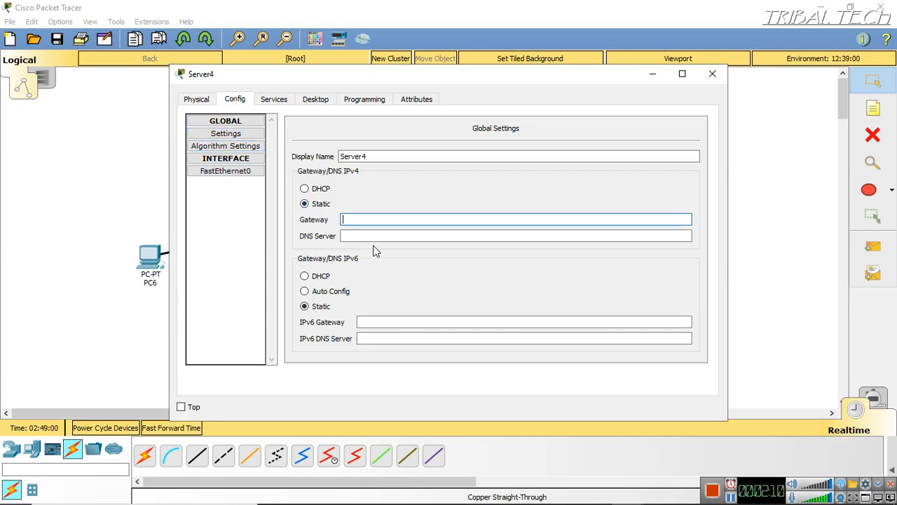
text(192.168.0.1)
click(376, 236)
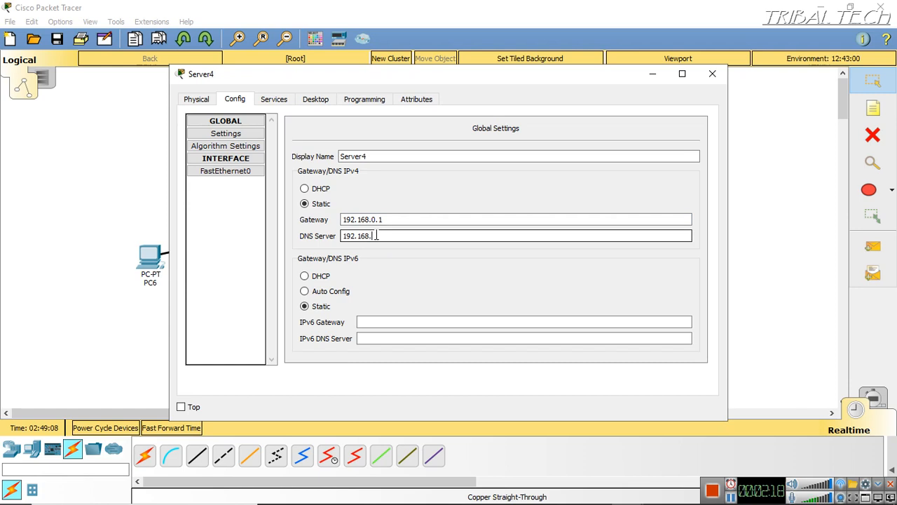
Assign the server's FastEthernet0 interface the static IP address 192.168.0.1 with subnet mask 255.255.255.0.
click(235, 172)
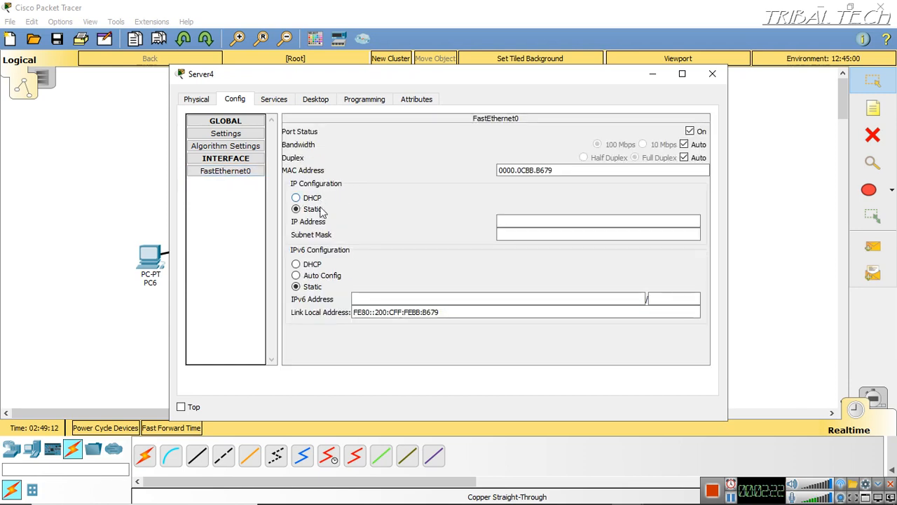
click(511, 219)
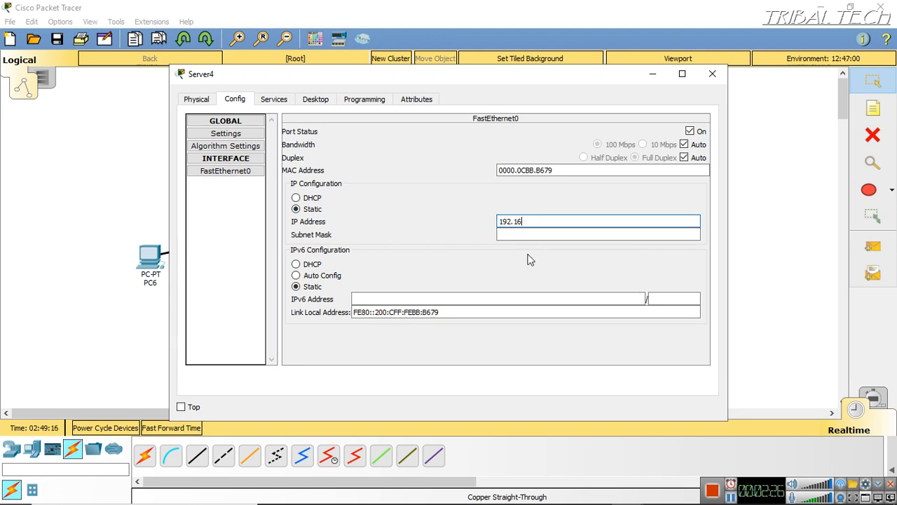
click(530, 234)
click(445, 216)
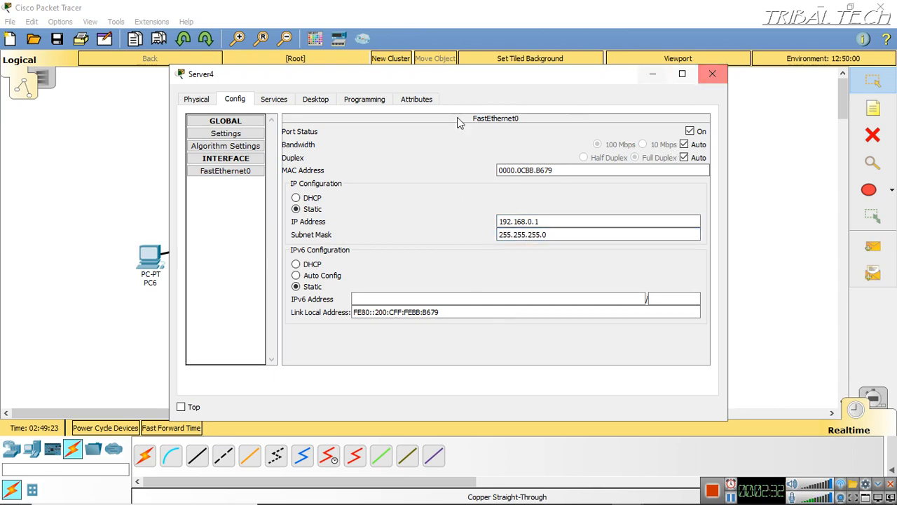
Run ipconfig in Server4's Command Prompt to check its IP configuration, and close the prompt.
click(315, 98)
click(434, 158)
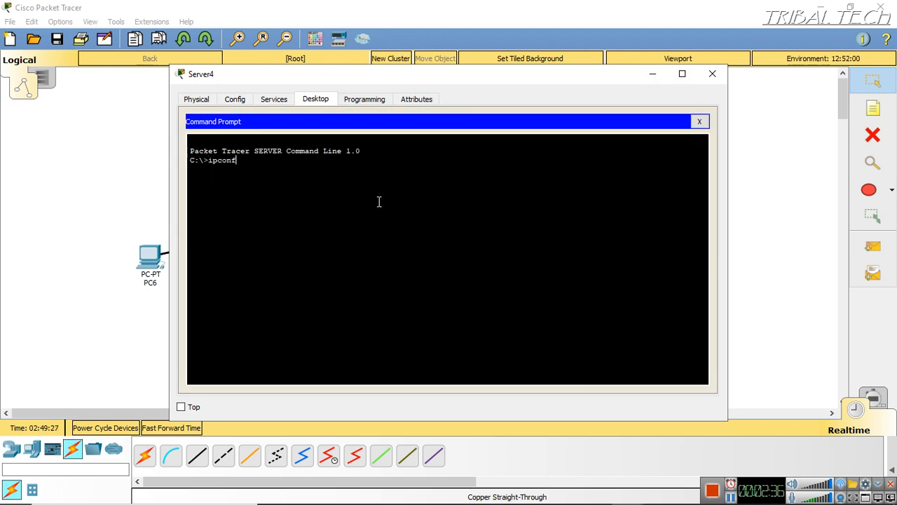
text(ipconfig)
key(Return)
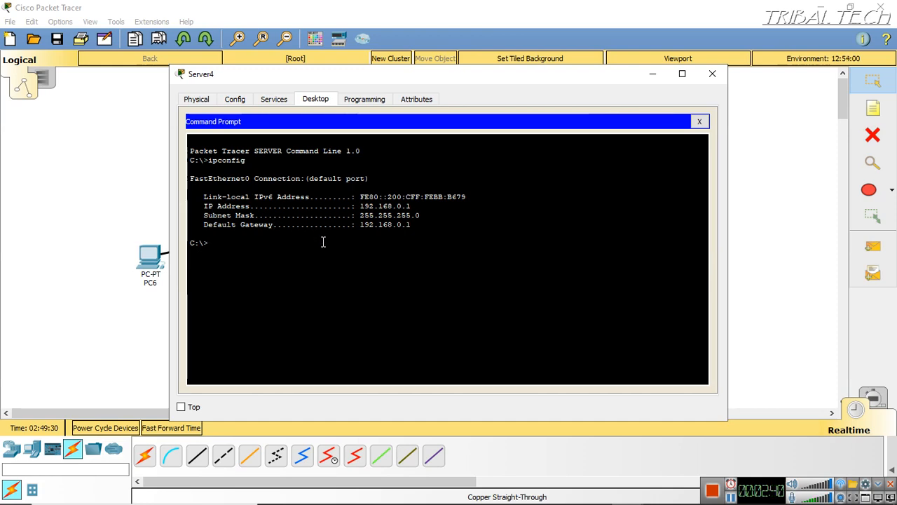
click(699, 121)
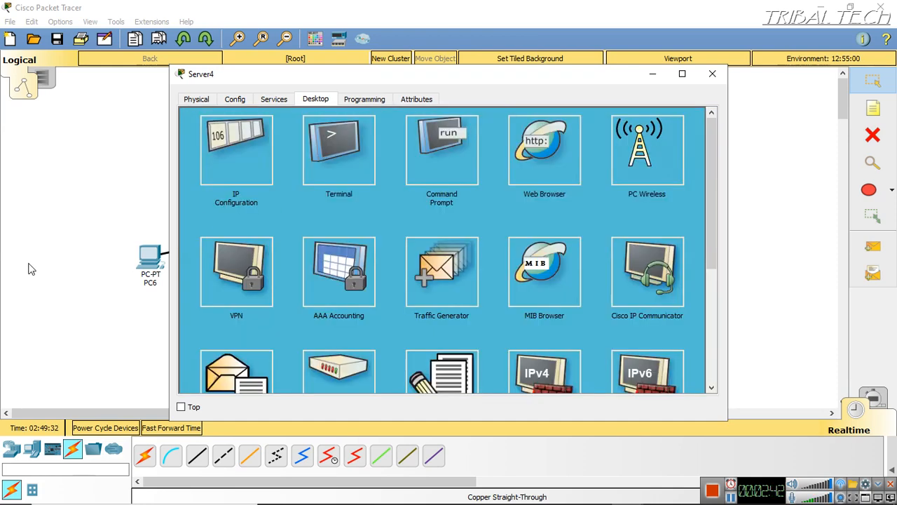
Turn on Server4's DHCP service and set serverPool's default gateway to 192.168.0.1.
click(274, 99)
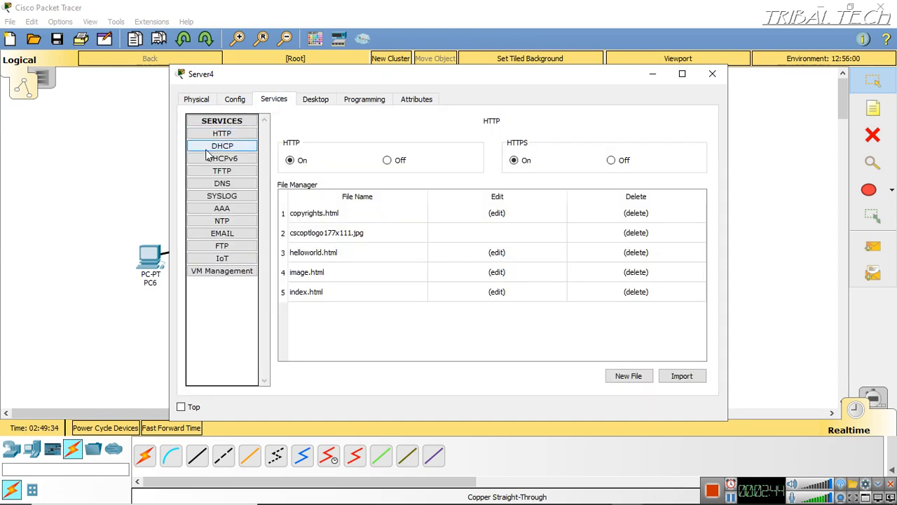
click(222, 146)
click(526, 145)
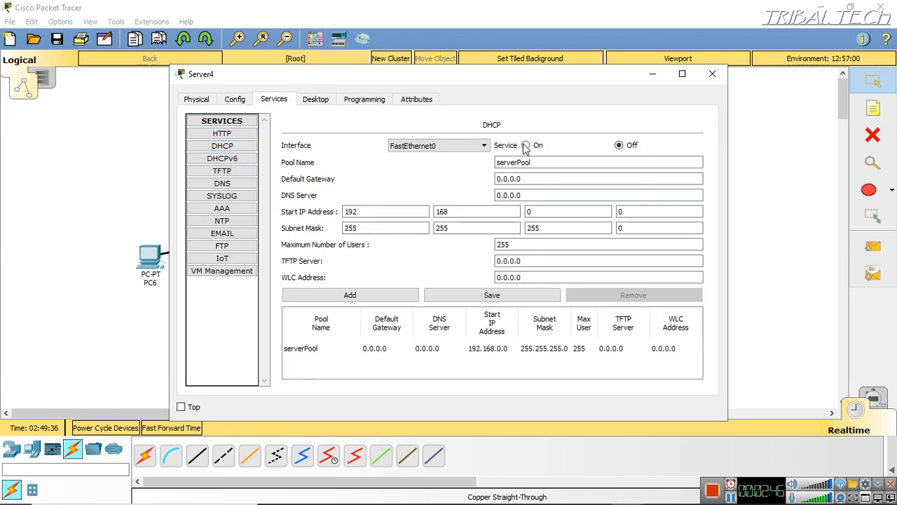
click(536, 161)
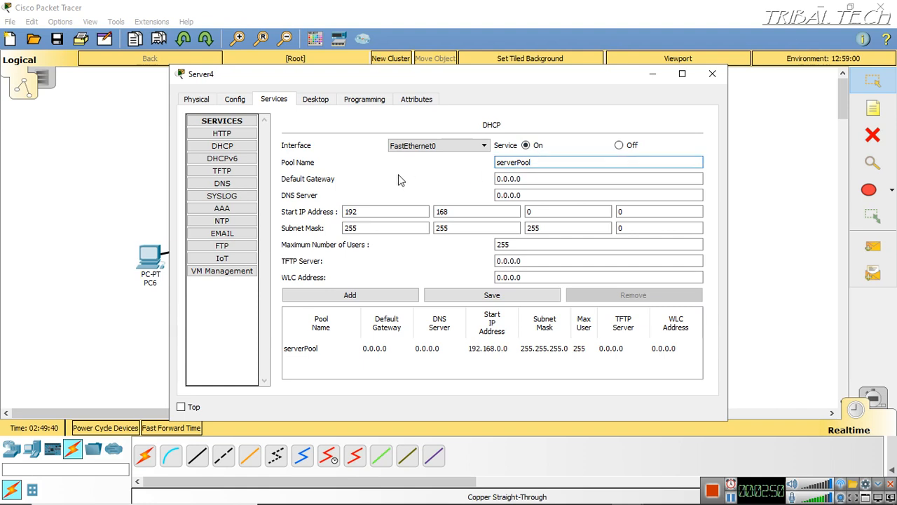
click(502, 179)
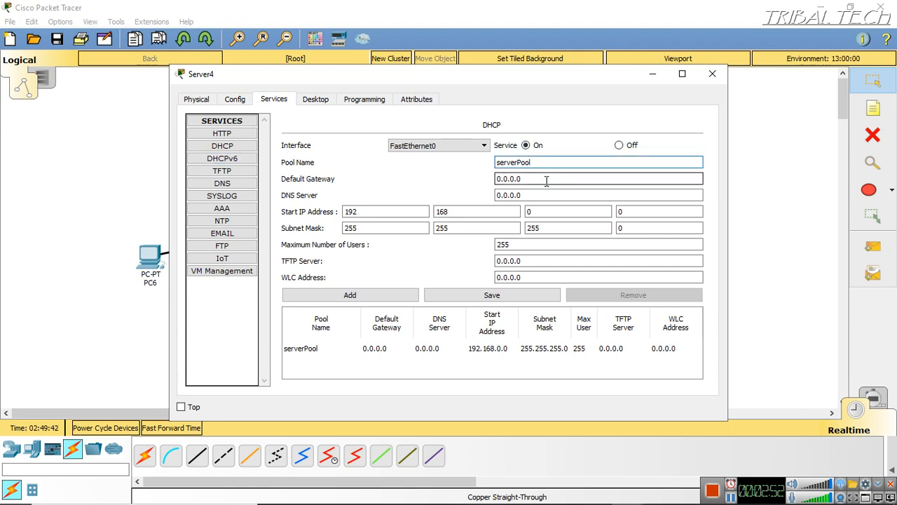
drag(546, 181, 404, 184)
text(192.168.)
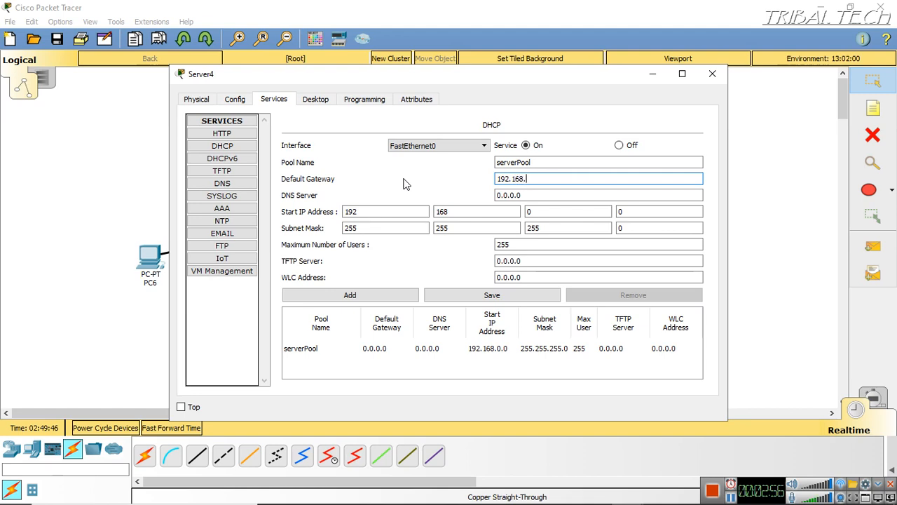
text(0.1)
Enter 192/168.0.1 as serverPool's DNS server, set its start IP address to 192.168.0.2 and try to save the pool.
drag(543, 192, 470, 201)
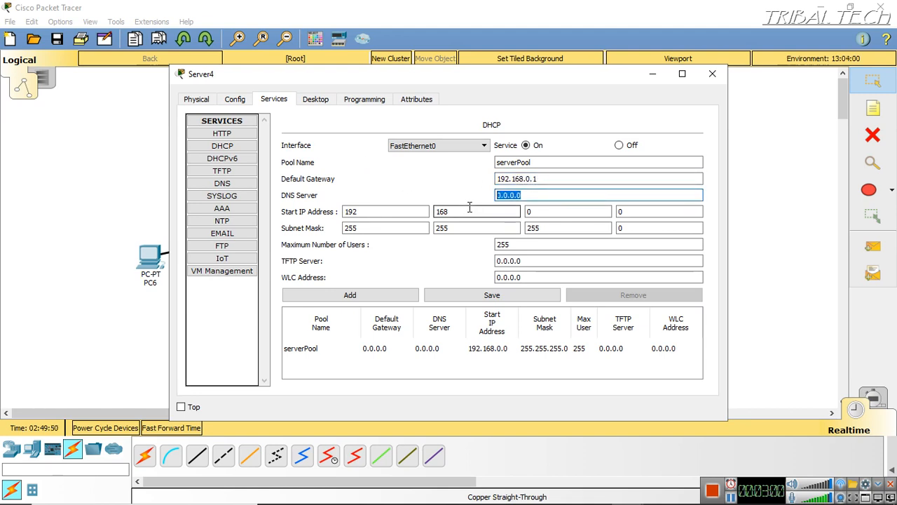
text(192/168.0.1)
click(621, 212)
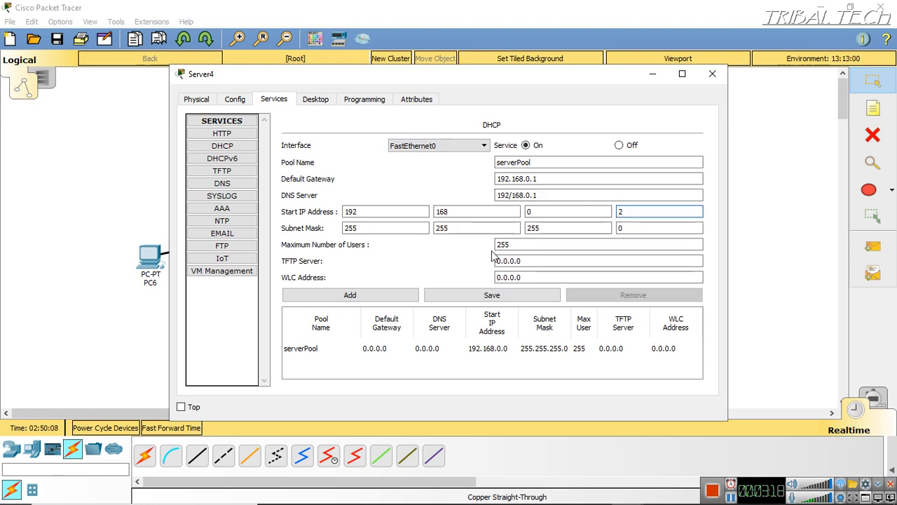
click(490, 297)
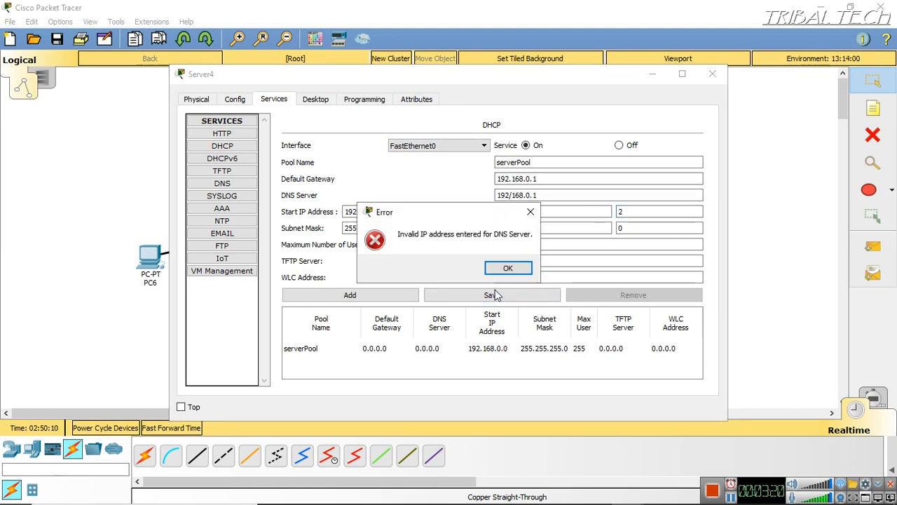
click(508, 270)
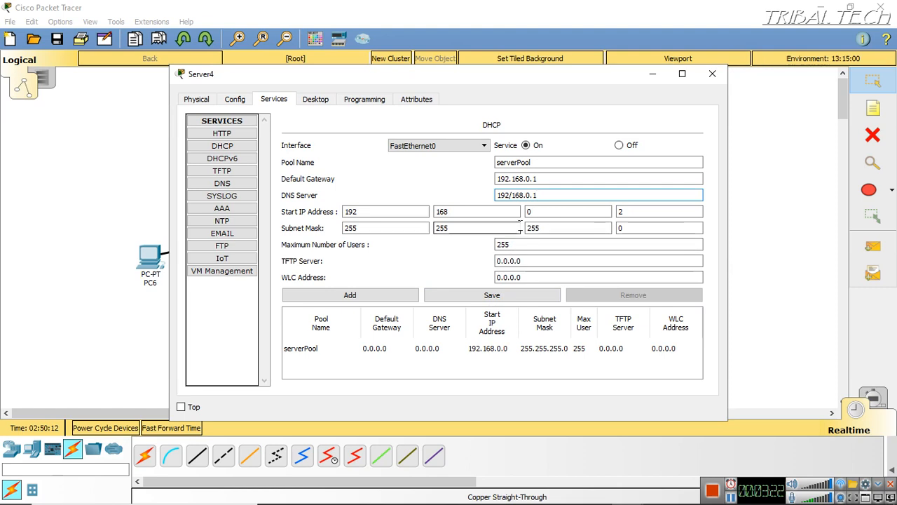
Correct serverPool's DNS server to 192.168.0.1, save the pool and close Server4's device window.
key(BackSpace)
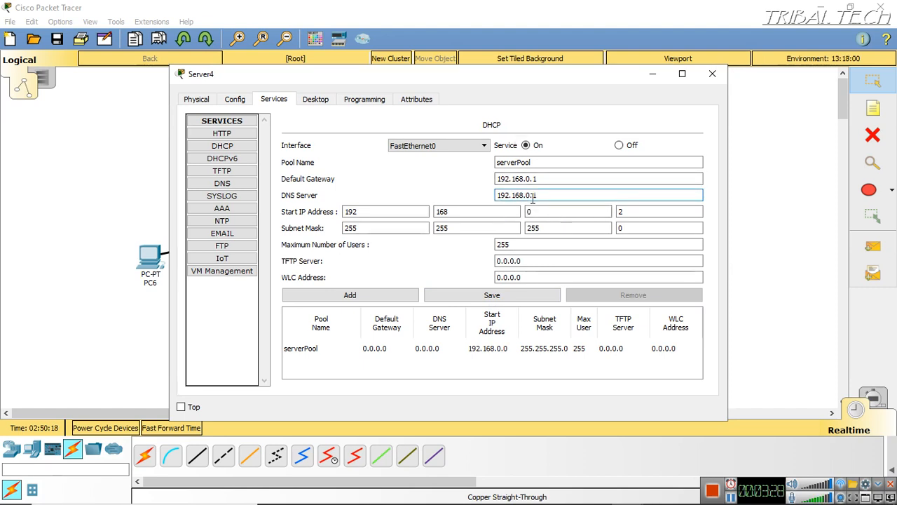
click(510, 297)
click(331, 351)
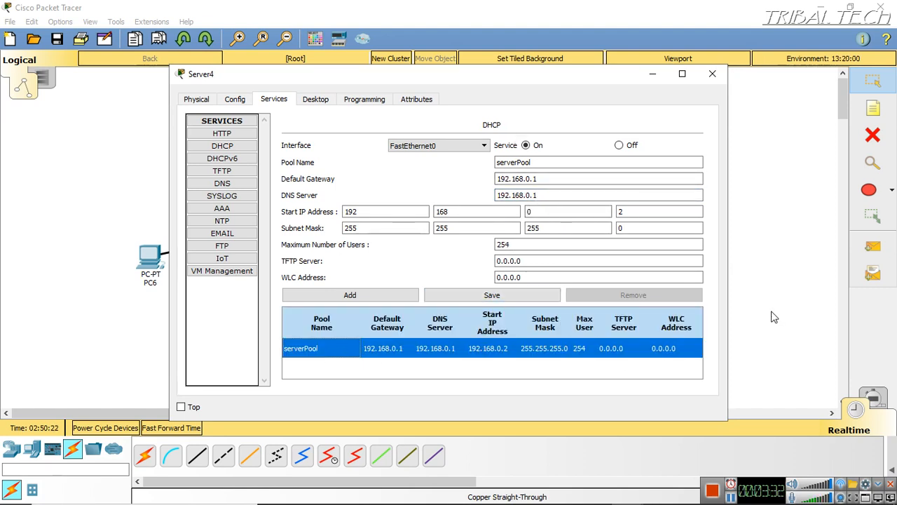
click(711, 75)
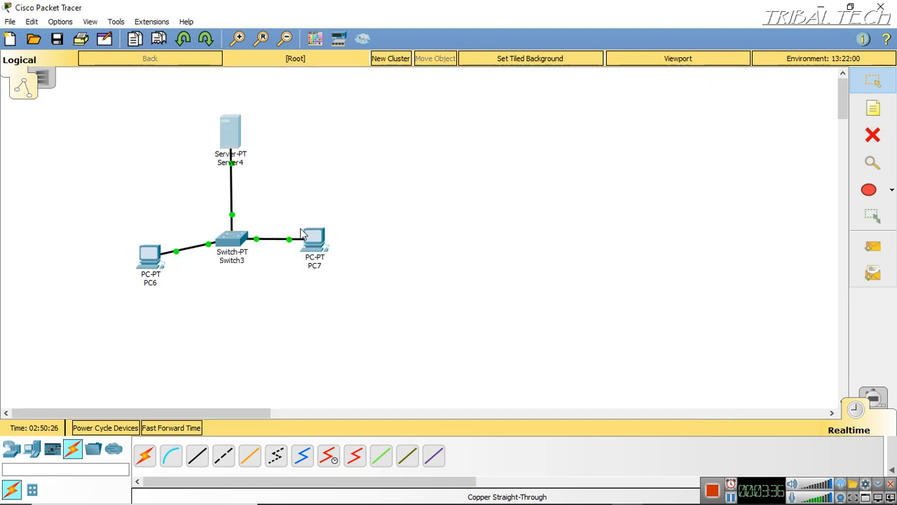
Run ipconfig in PC6's Command Prompt to check its DHCP-assigned address, and close the device window.
click(151, 258)
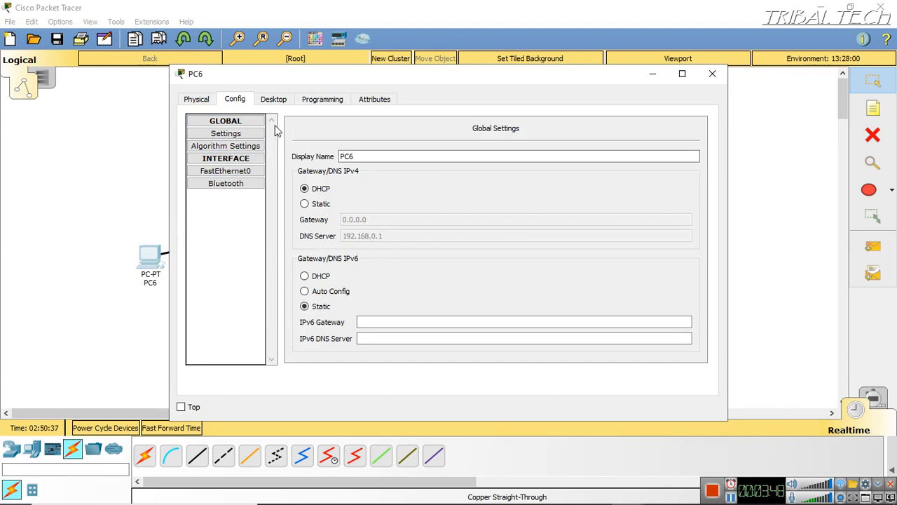
click(275, 99)
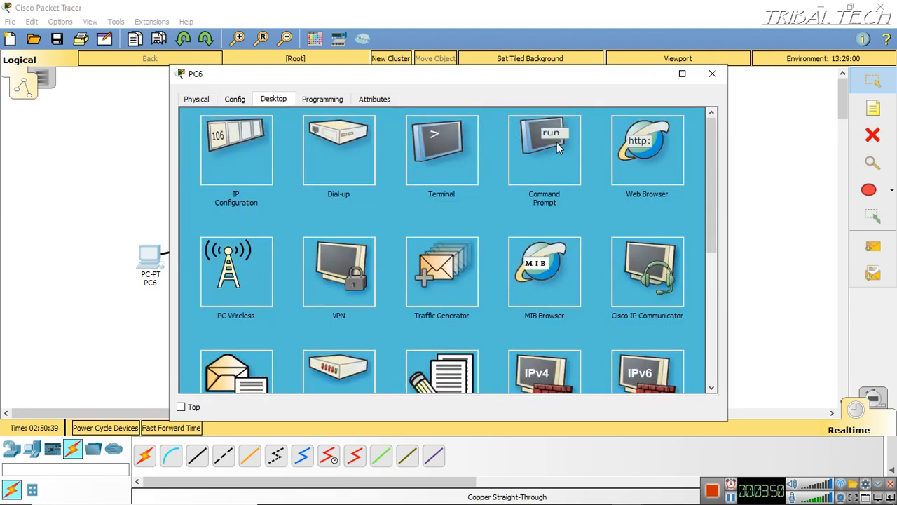
click(536, 154)
text(ipconfig)
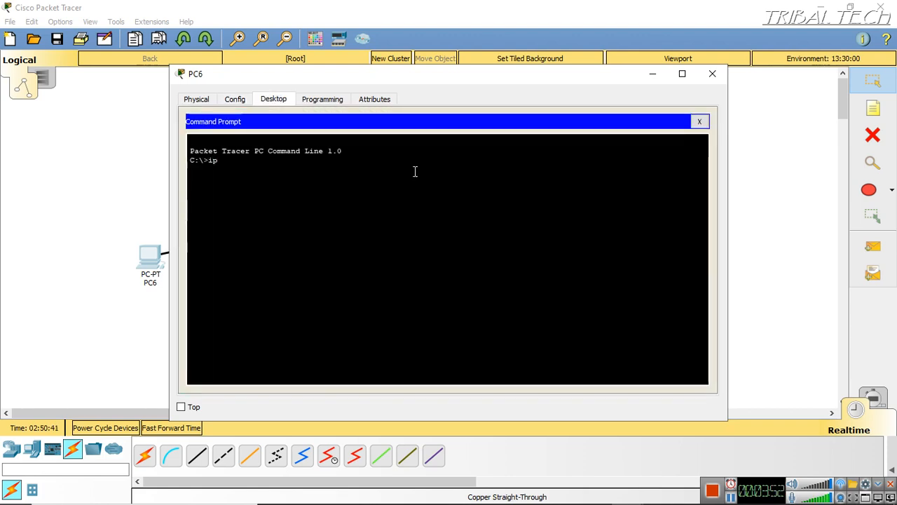
key(Return)
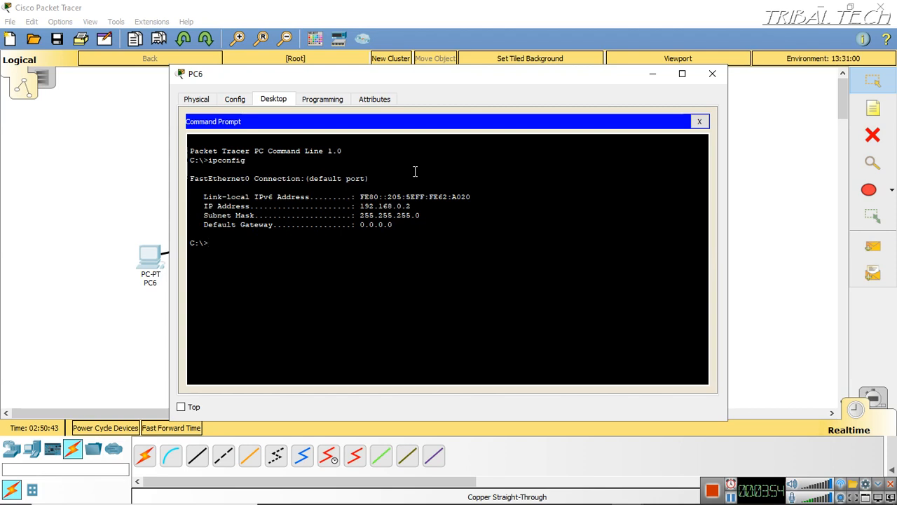
click(699, 121)
click(712, 74)
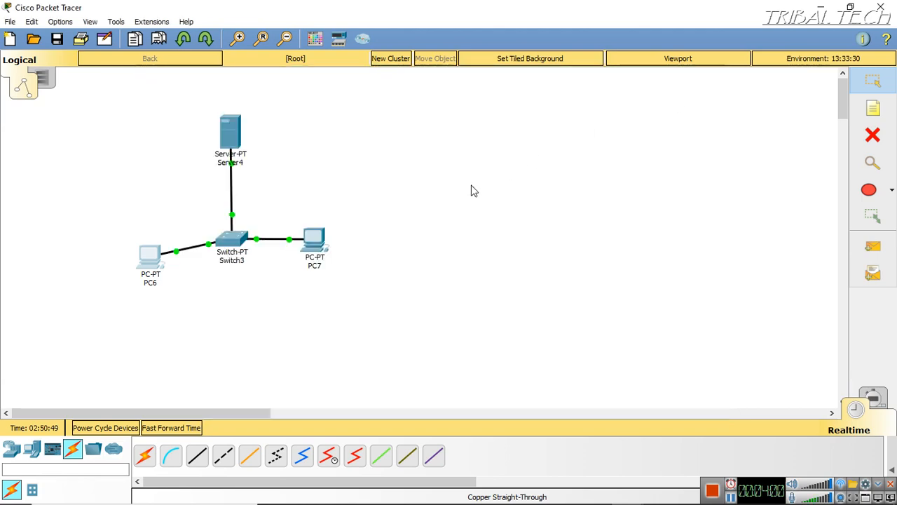
Run ipconfig in PC7's Command Prompt to check its DHCP-assigned address, and close the device window.
click(327, 240)
click(277, 99)
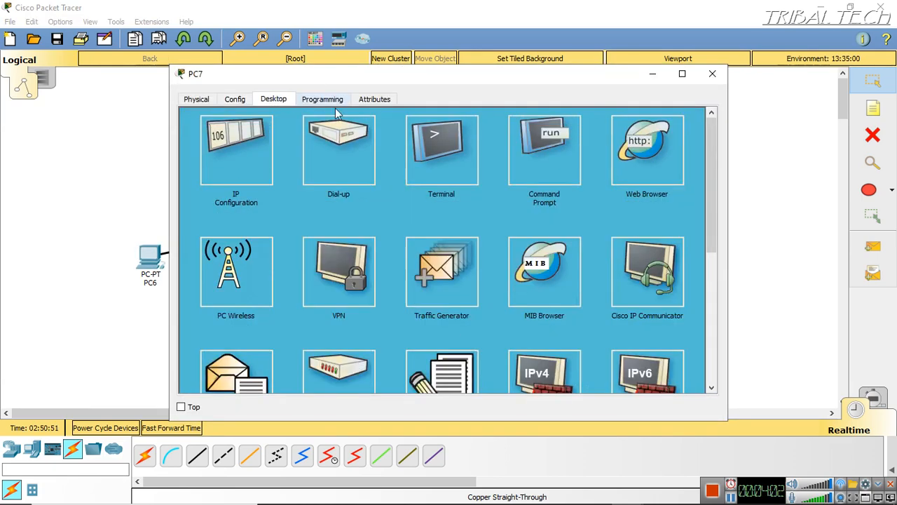
click(541, 138)
text(ipconfig)
key(Return)
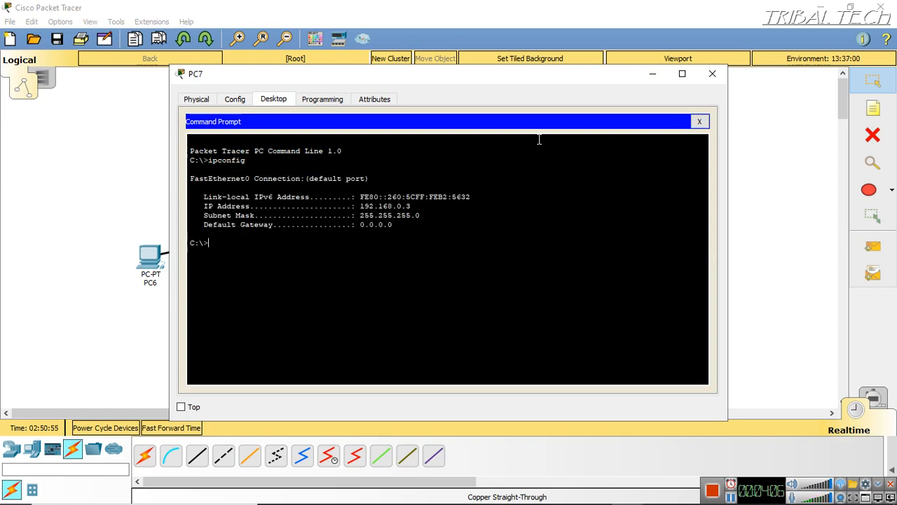
click(699, 122)
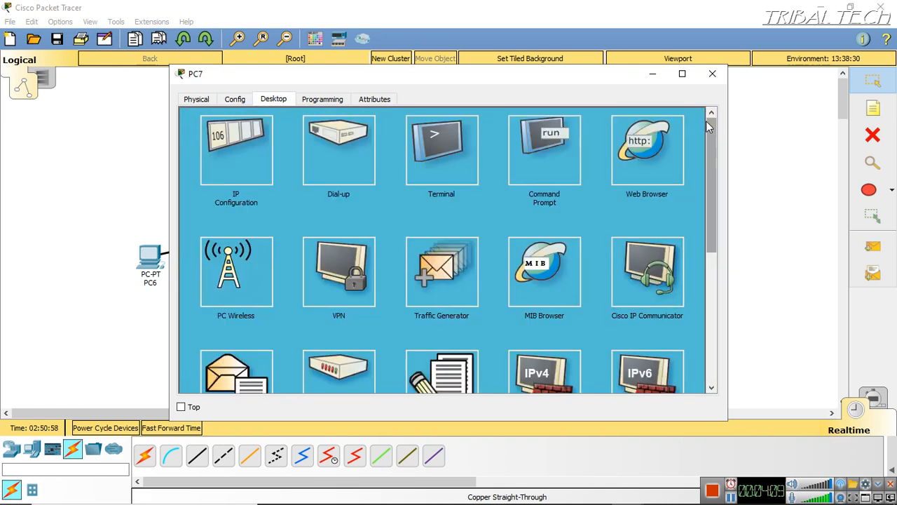
click(713, 75)
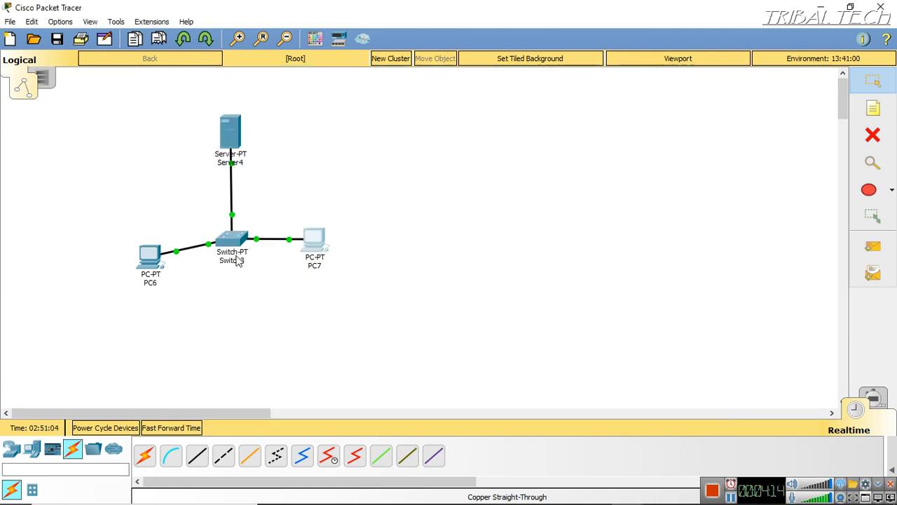
Switch to the server 16 virtual machine in VirtualBox and start adding roles and features, keeping the default installation type and destination server.
mouse_move(534, 502)
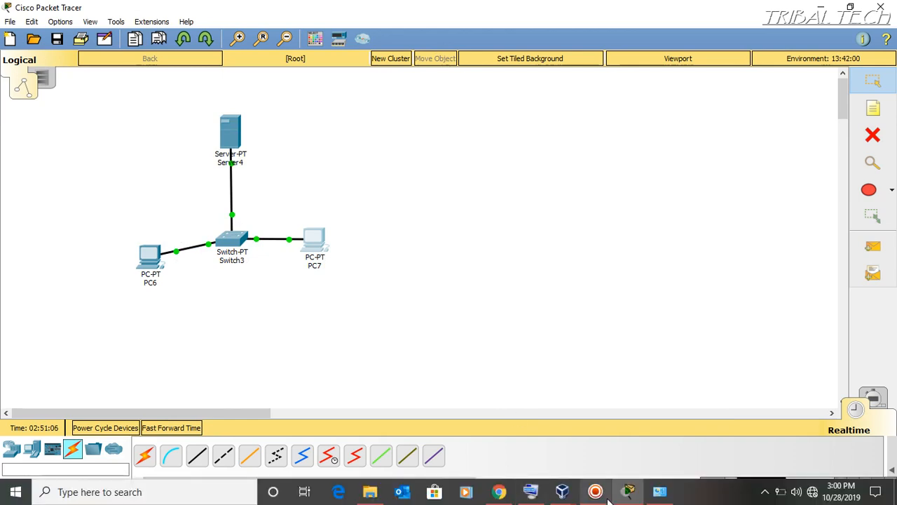
mouse_move(562, 491)
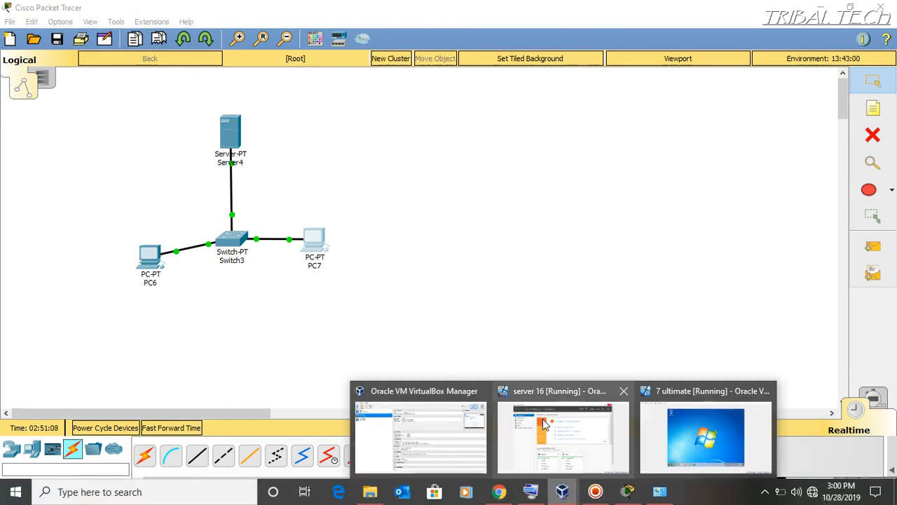
click(554, 434)
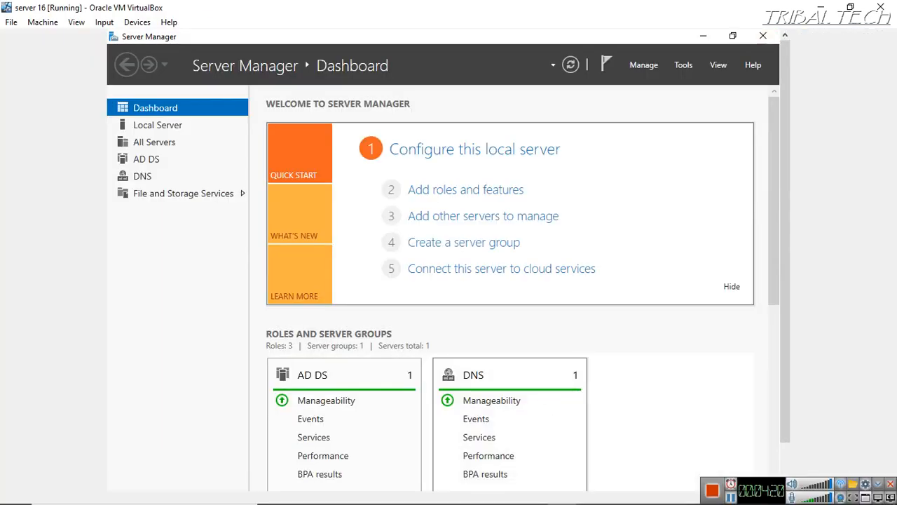
click(484, 197)
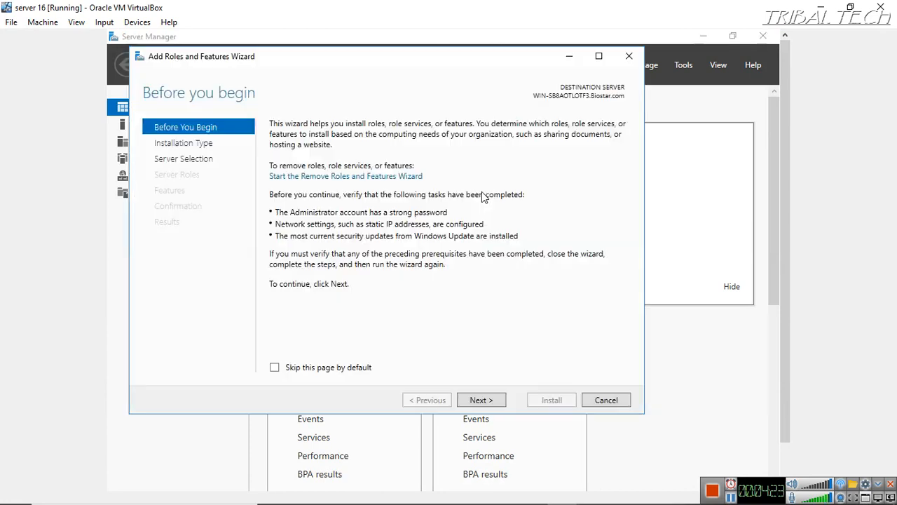
click(479, 401)
click(478, 401)
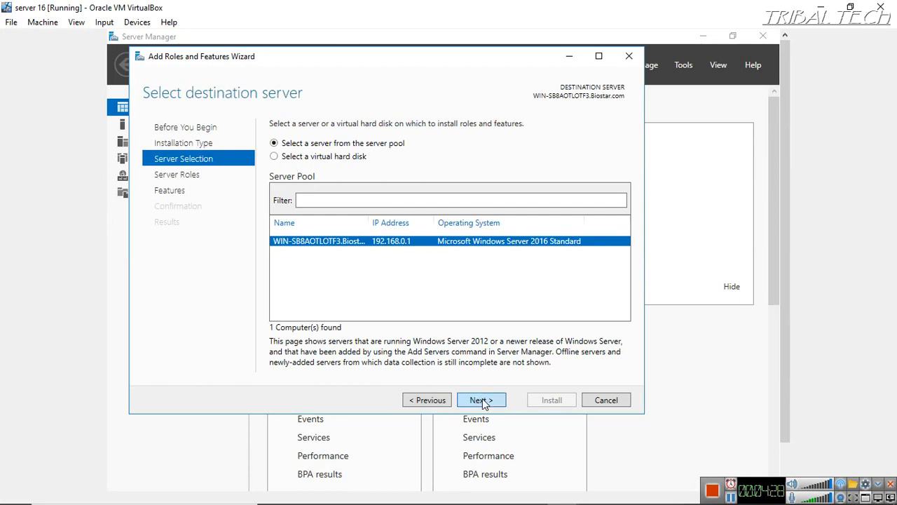
click(483, 401)
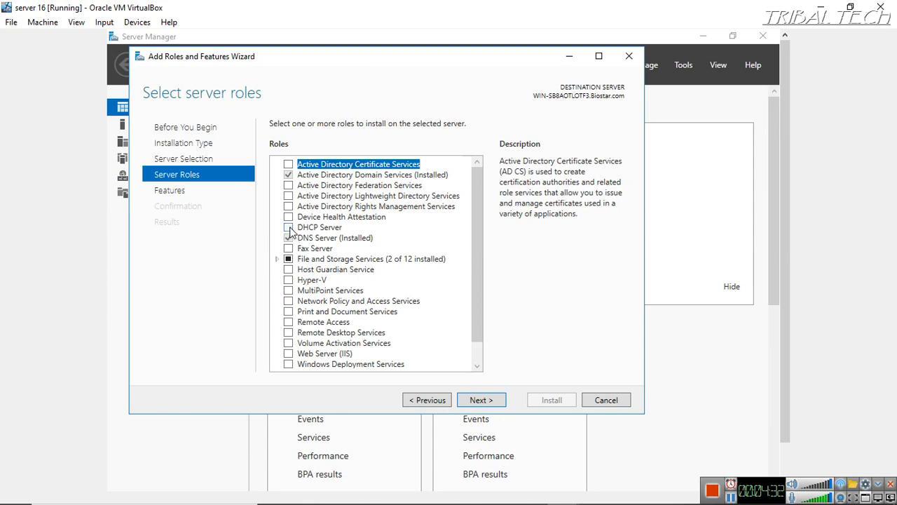
Select the DHCP Server role with its required management tools and proceed to the installation confirmation, adding no other features.
click(289, 228)
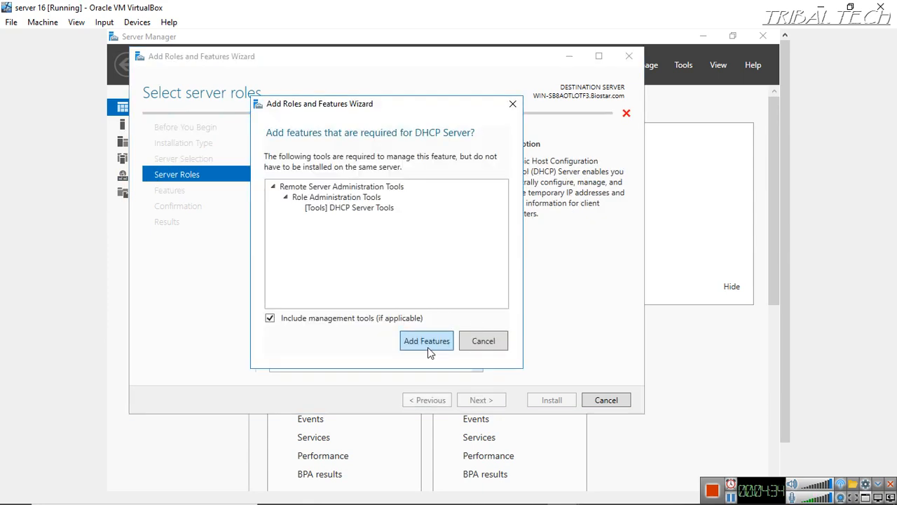
click(428, 342)
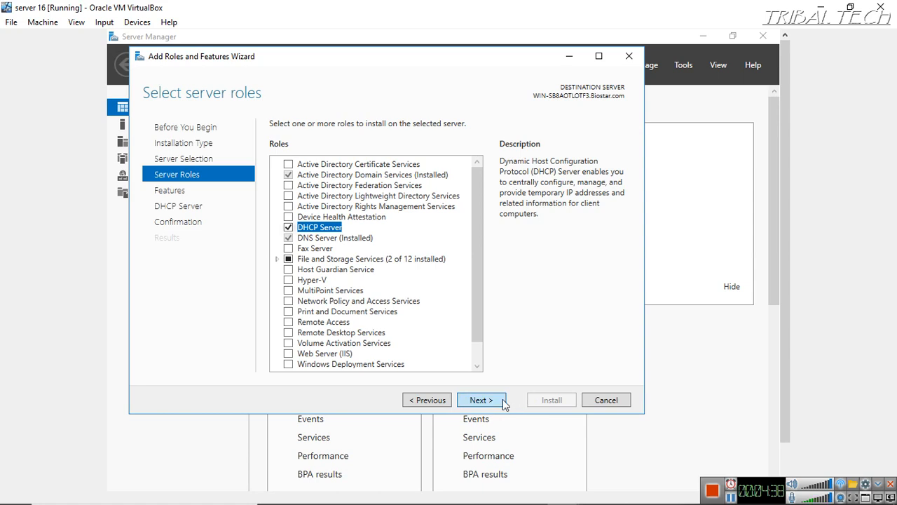
click(480, 400)
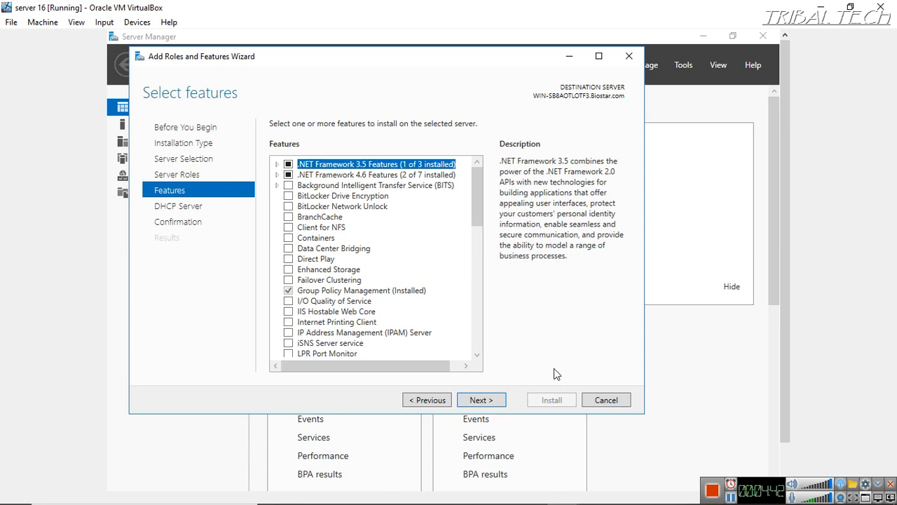
click(480, 400)
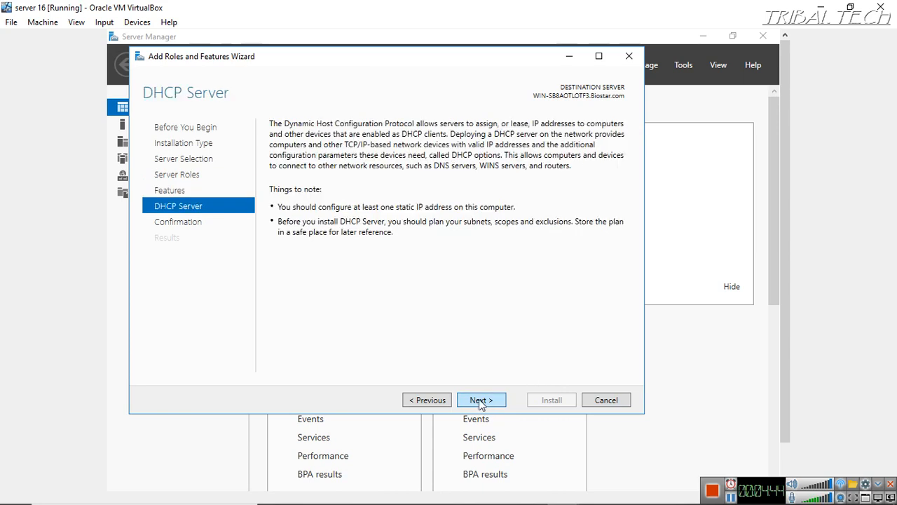
click(493, 400)
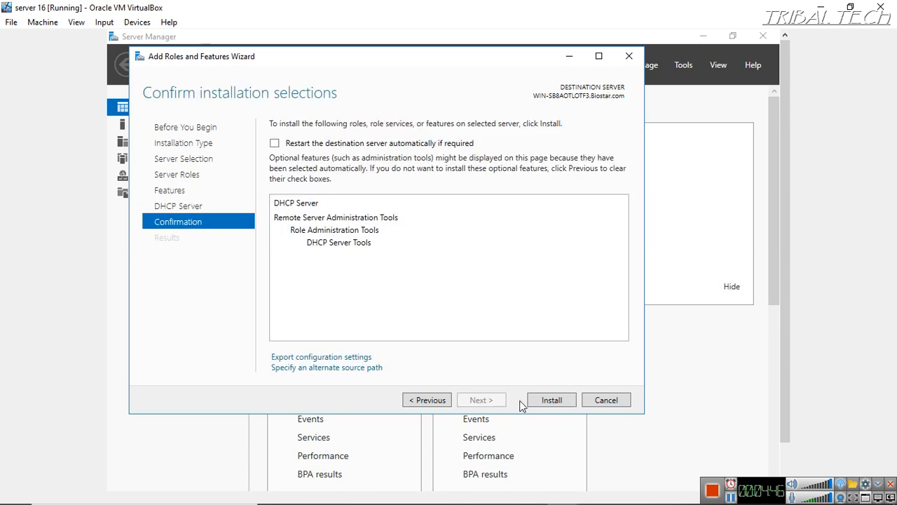
Install the DHCP Server role and its DHCP Server Tools without automatic restart, and wait for the installation to finish.
click(548, 400)
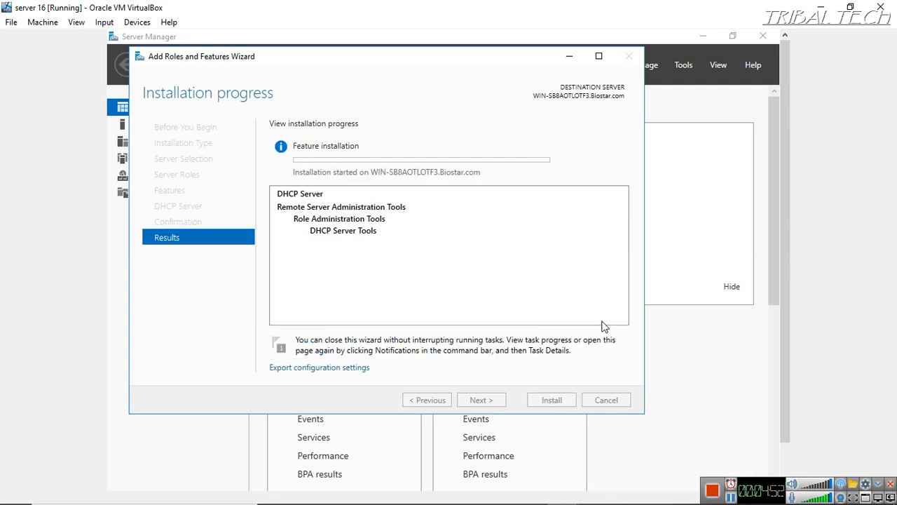
click(732, 496)
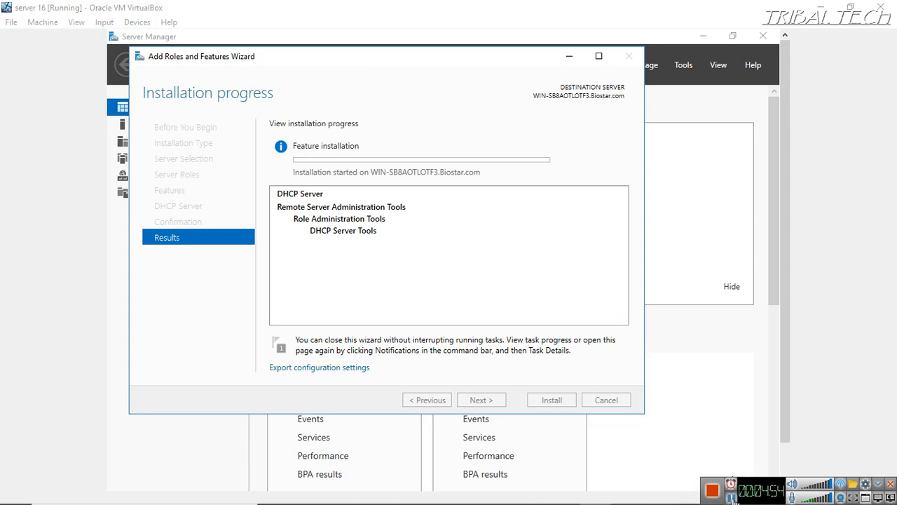
click(732, 496)
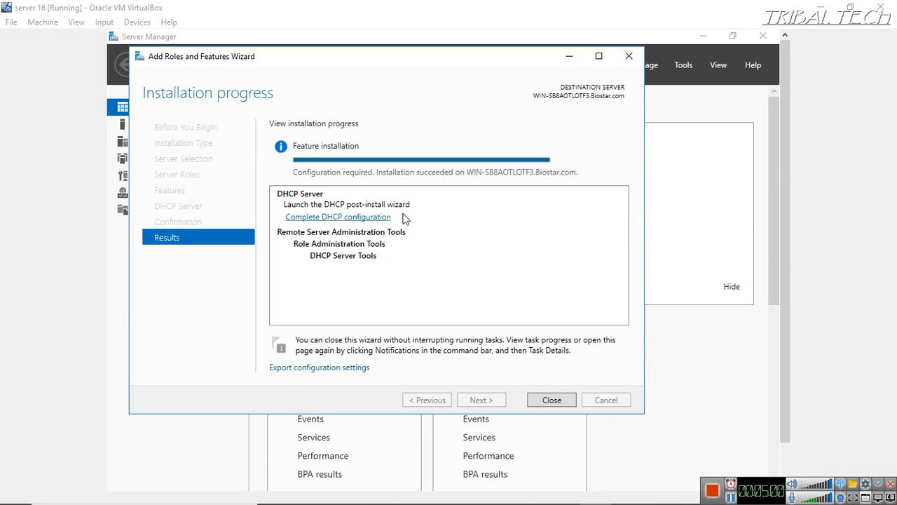
Complete the DHCP post-install configuration, authorizing the server with the preset domain administrator credentials, and close both wizards.
click(318, 217)
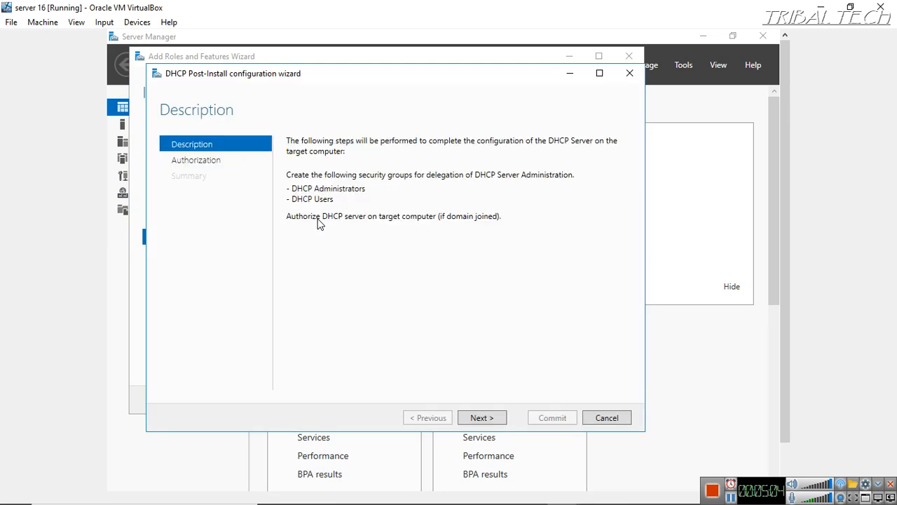
click(480, 419)
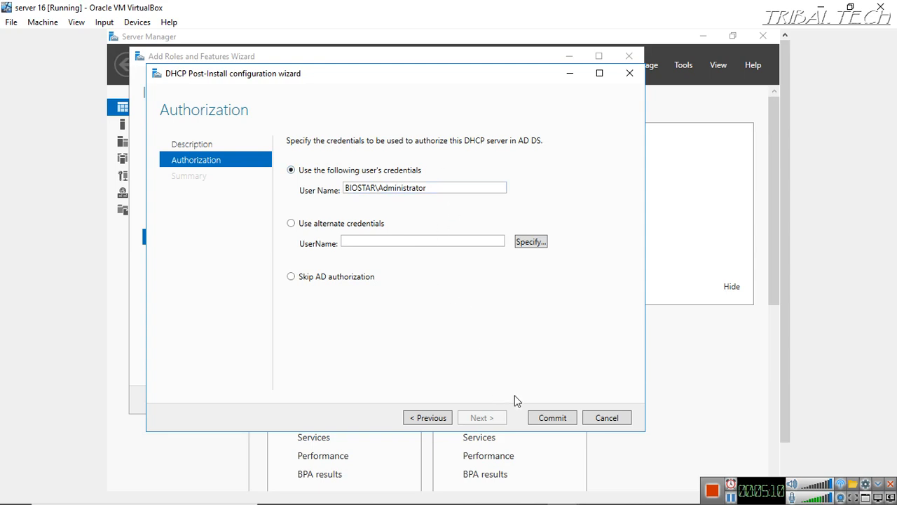
click(550, 418)
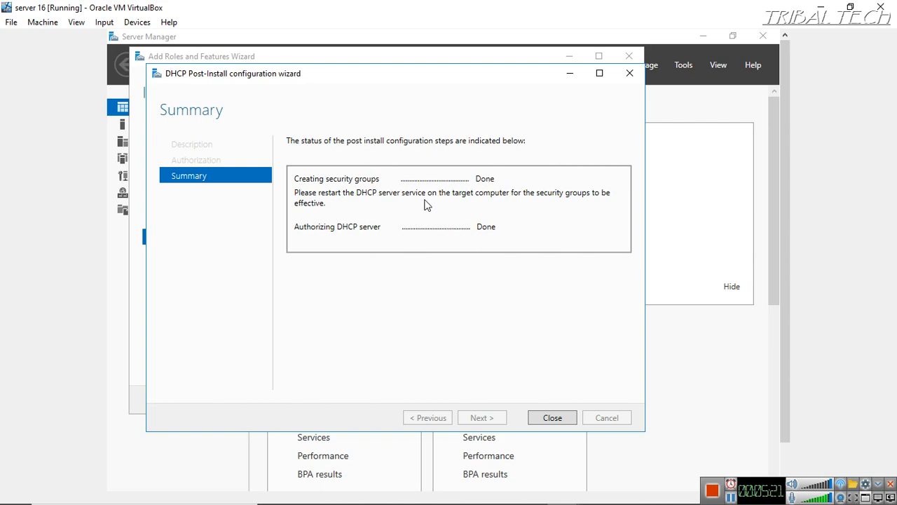
click(546, 421)
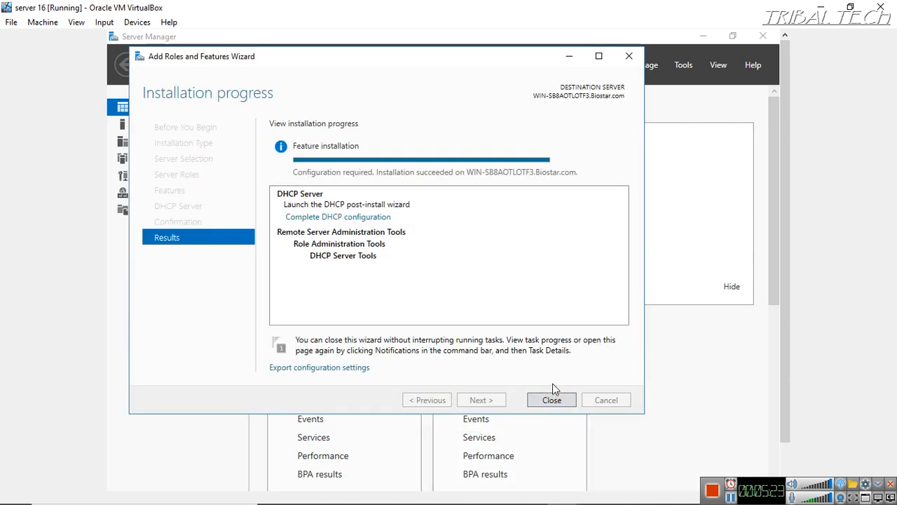
click(552, 399)
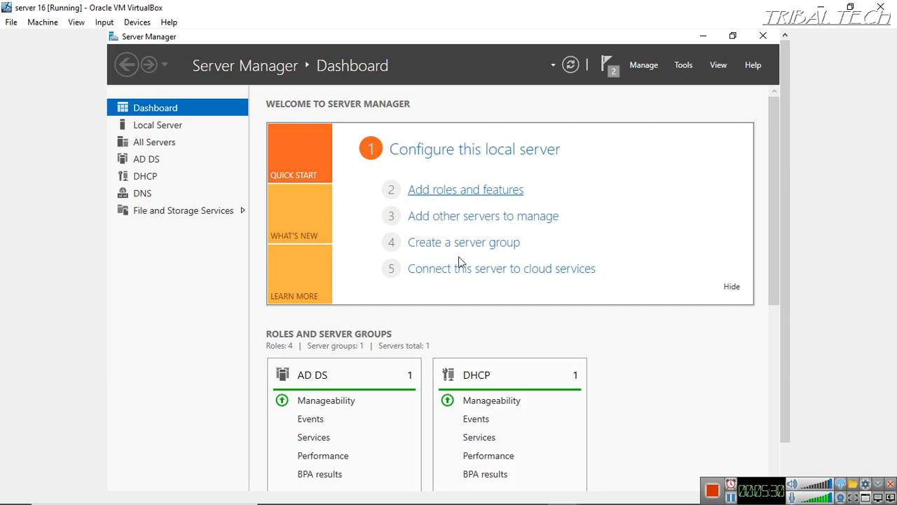
Switch to the 7 ultimate virtual machine, run ipconfig in a command prompt to check its IP configuration, and close the prompt.
drag(784, 185, 786, 243)
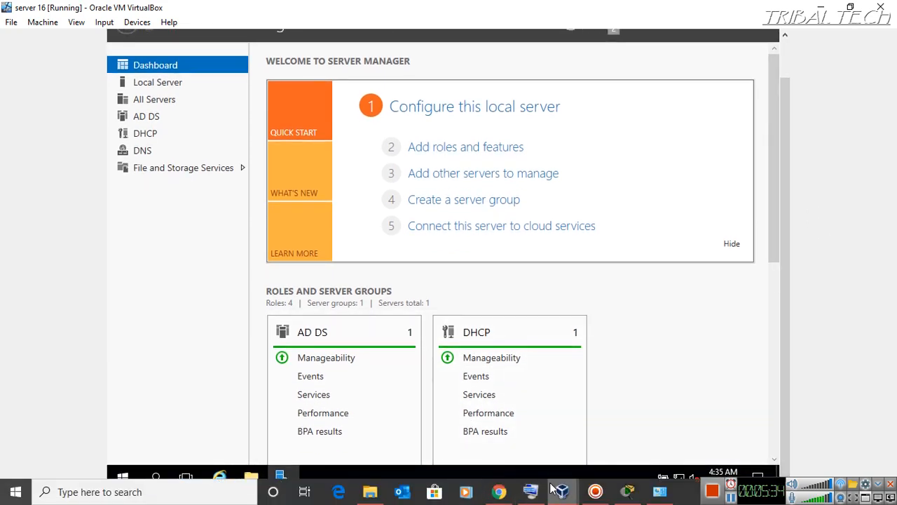
mouse_move(563, 492)
click(669, 423)
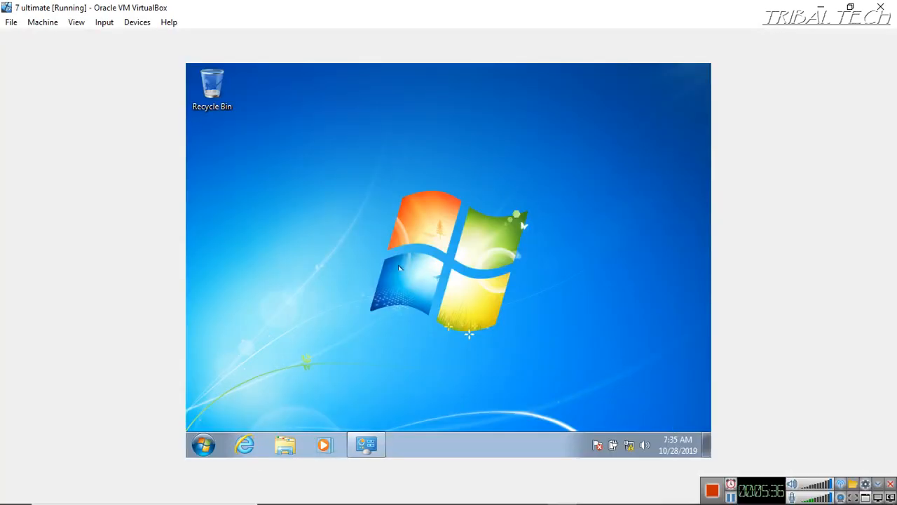
click(202, 446)
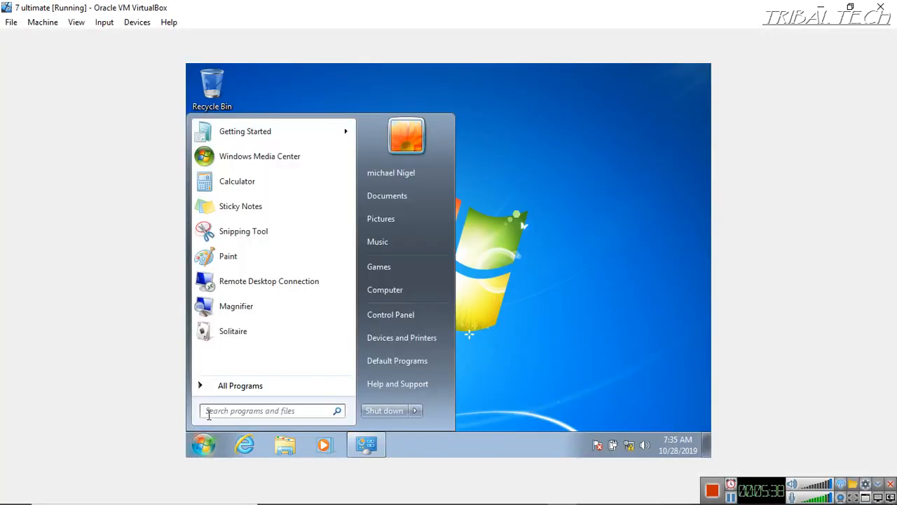
text(cmd)
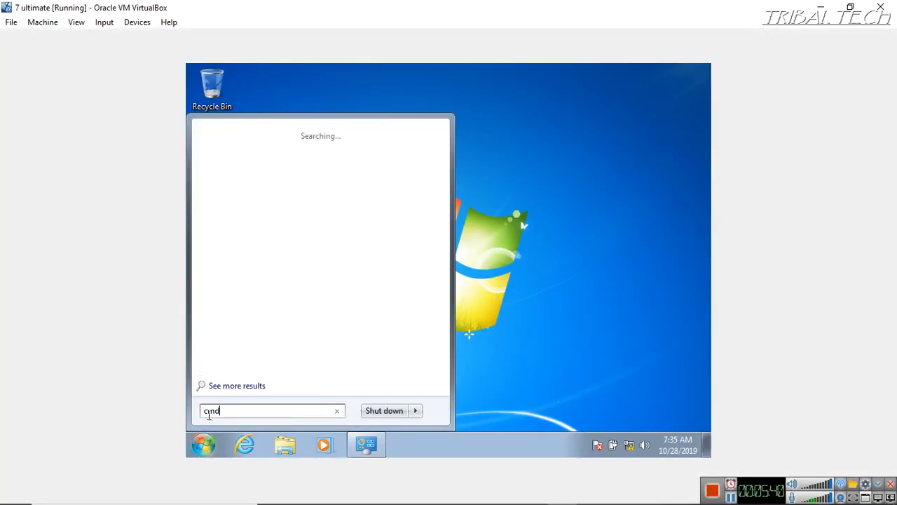
key(Return)
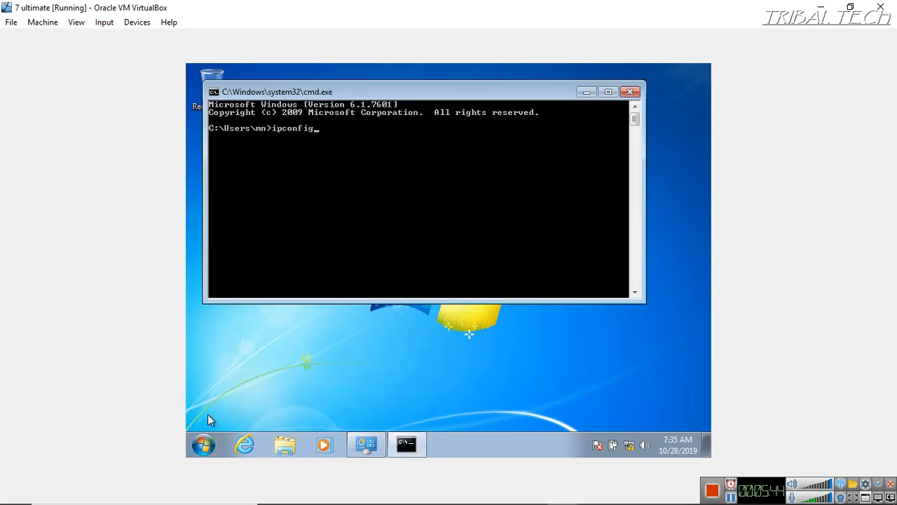
text(ipconfig)
key(Return)
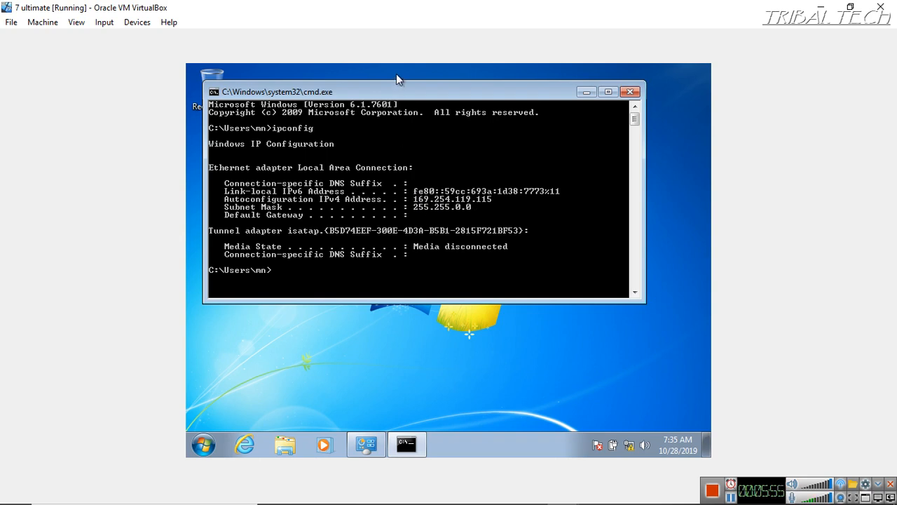
drag(412, 90, 426, 113)
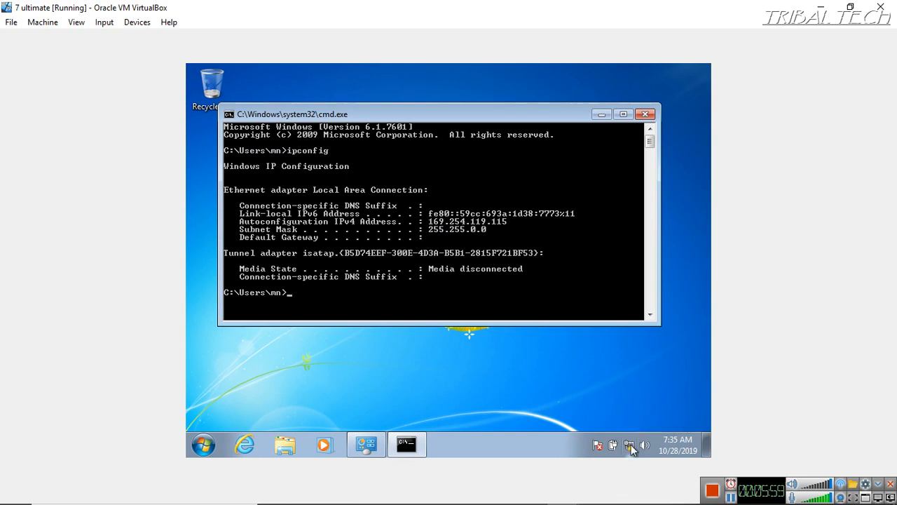
mouse_move(631, 449)
click(645, 114)
Return to the server 16 virtual machine, open the DHCP console from Server Manager, and expand the server's IPv4 node.
mouse_move(491, 501)
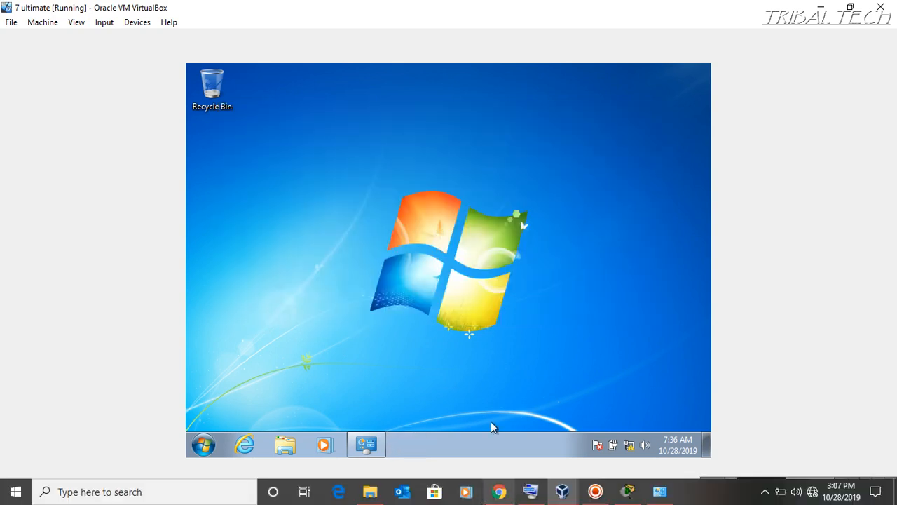
mouse_move(575, 494)
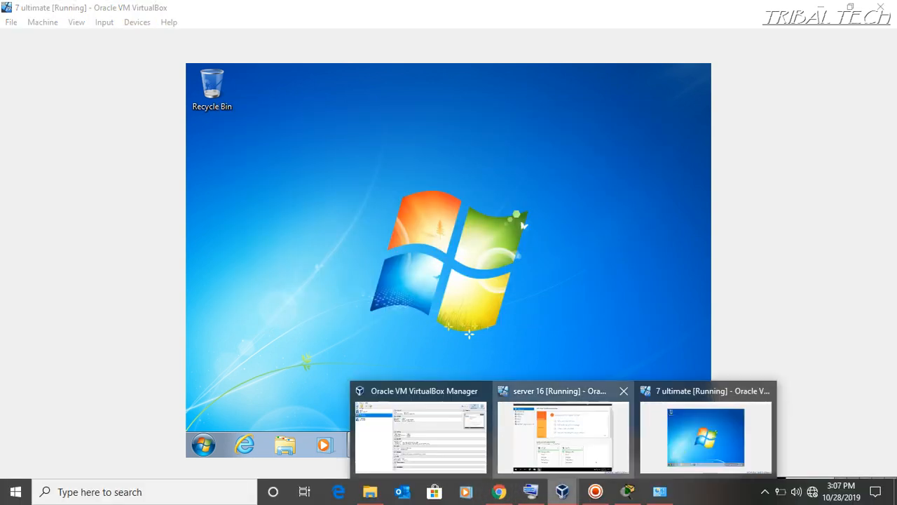
click(554, 439)
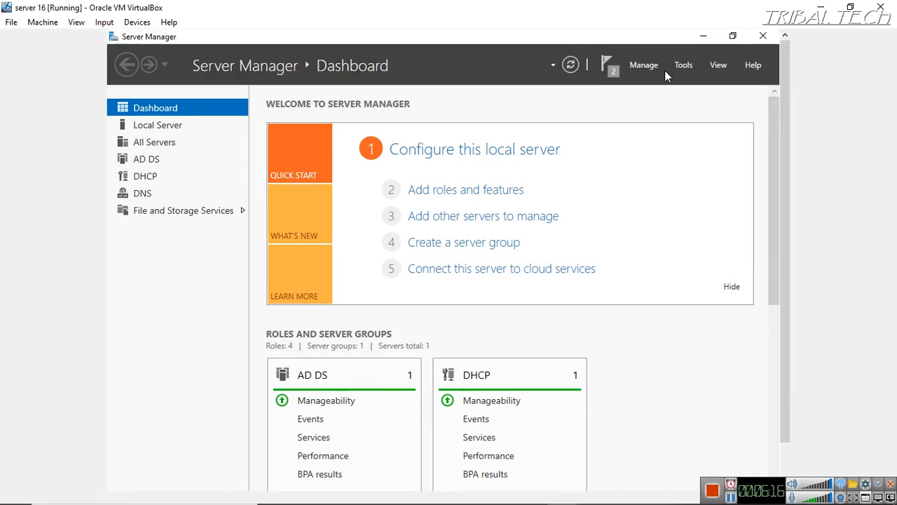
click(683, 66)
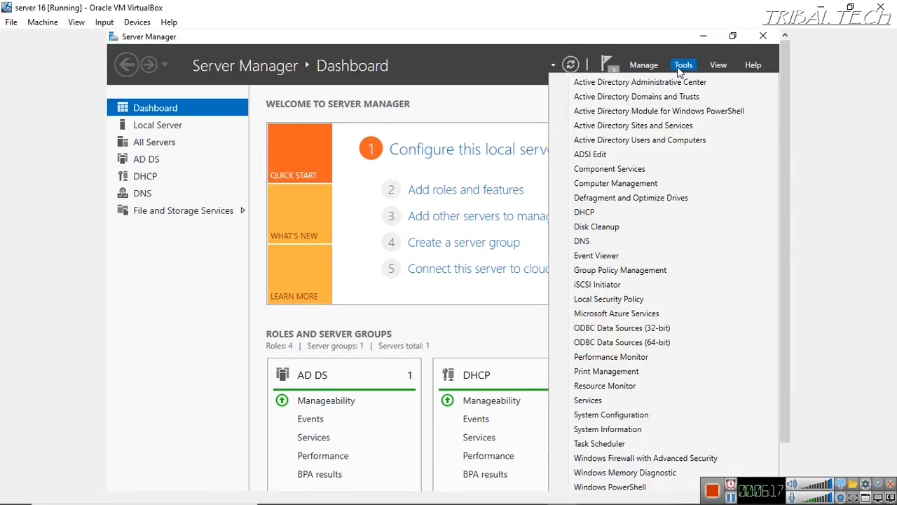
click(591, 211)
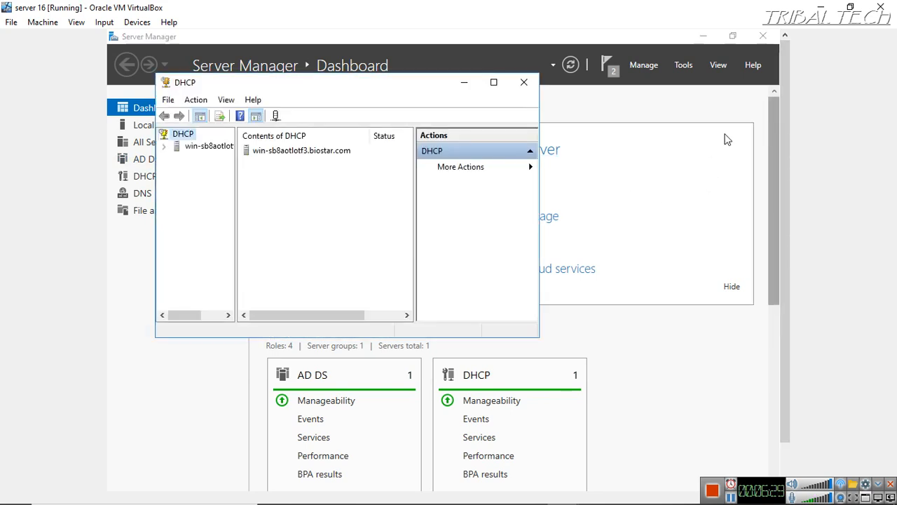
click(164, 145)
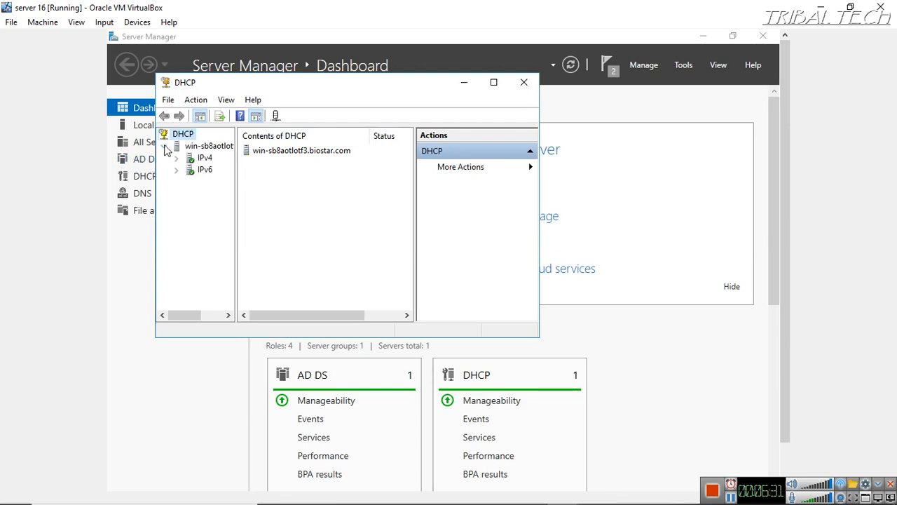
click(177, 158)
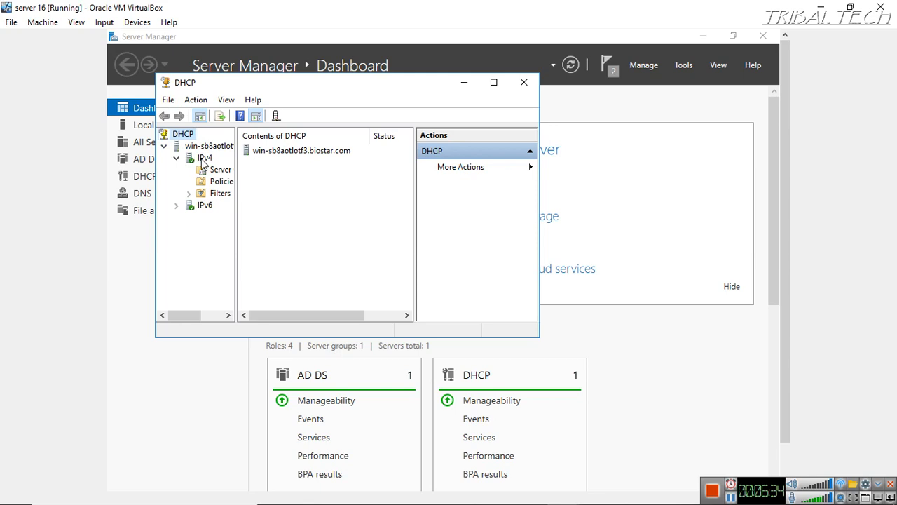
Start a new IPv4 scope named "scope 1" without a description and proceed to its address range.
right_click(195, 155)
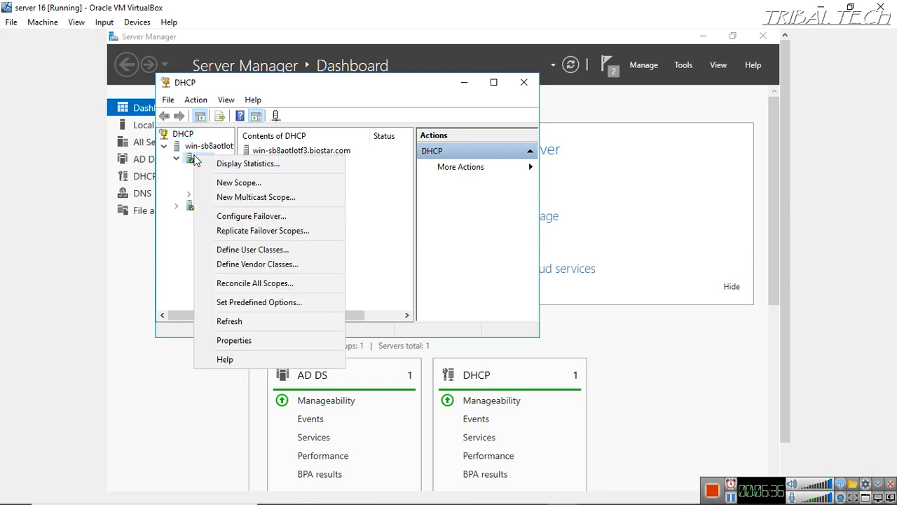
click(228, 183)
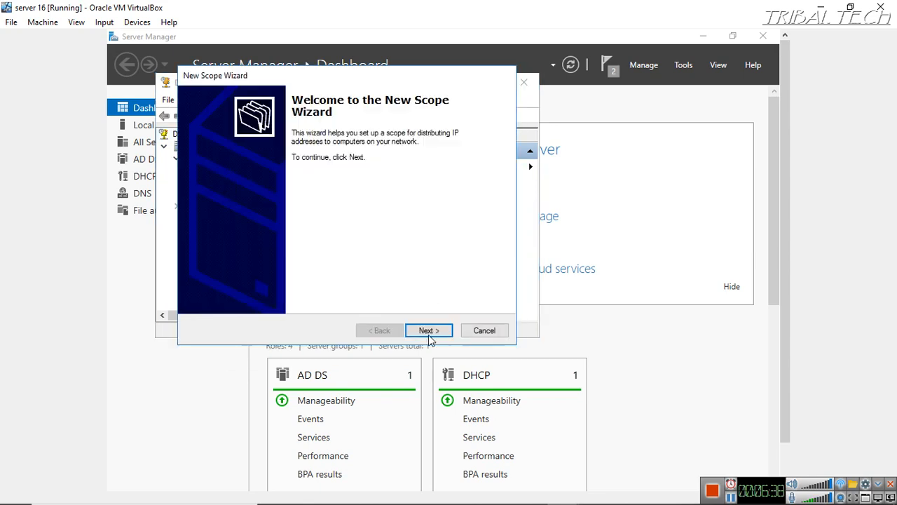
click(428, 330)
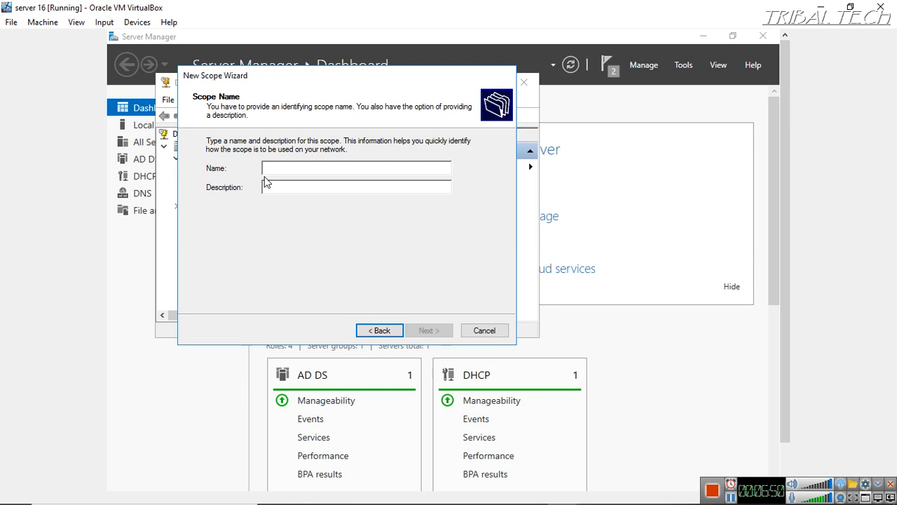
text(s)
key(BackSpace)
text(scope 1)
key(Return)
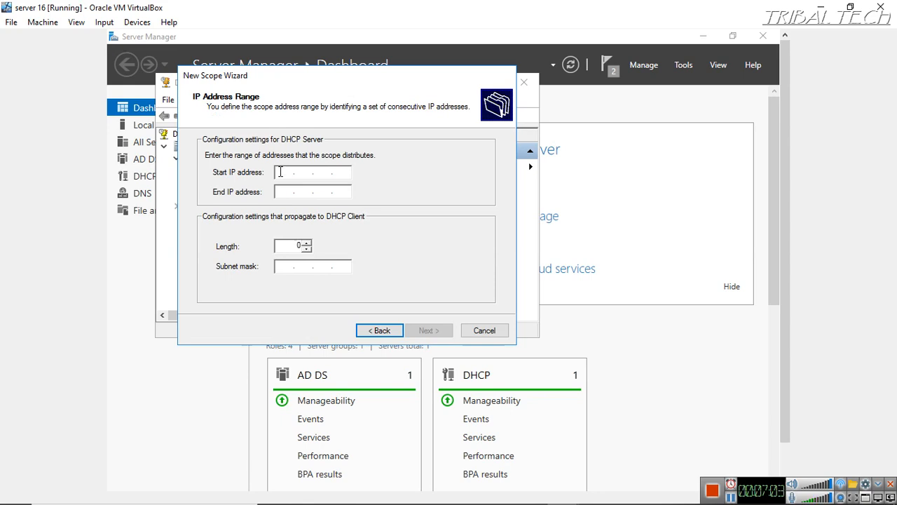
Set the scope's address range from 192.168.0.2 to 192.168.0.254, keeping the 24-bit subnet mask, and continue.
text(192.168.0.2)
click(283, 191)
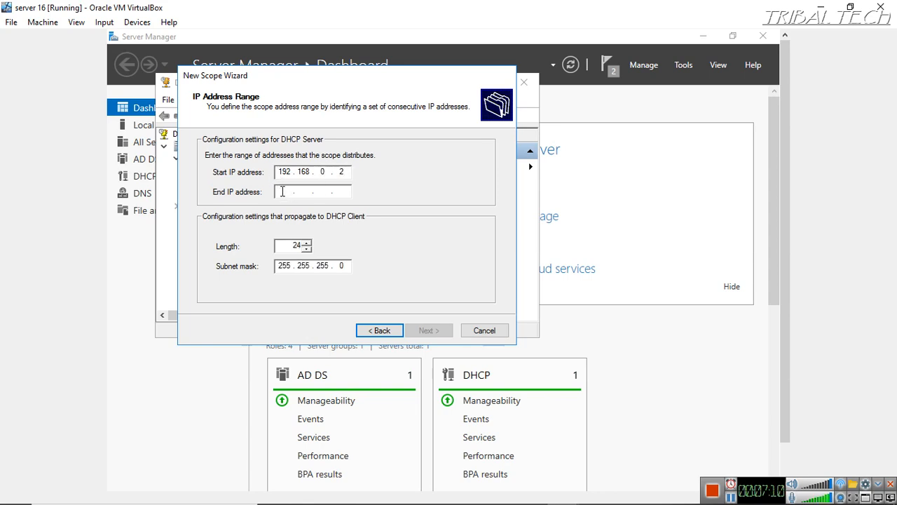
text(192.168.0.254)
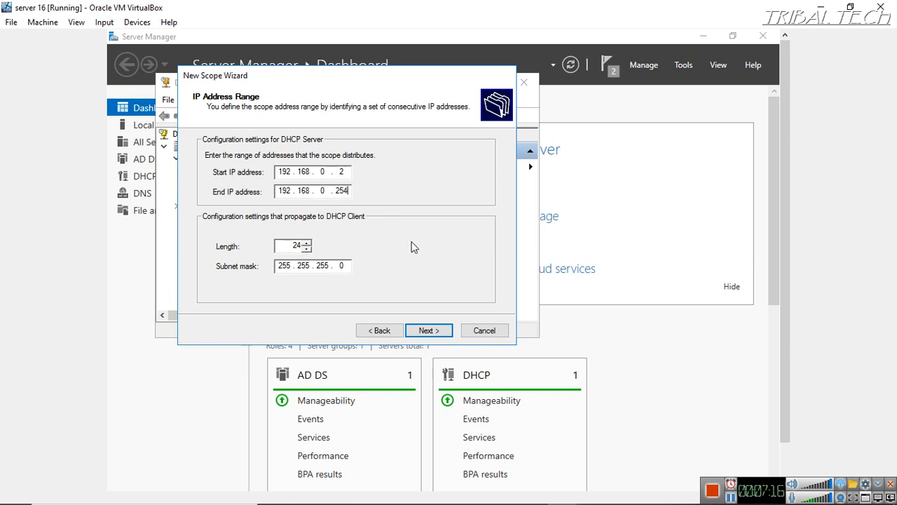
click(410, 332)
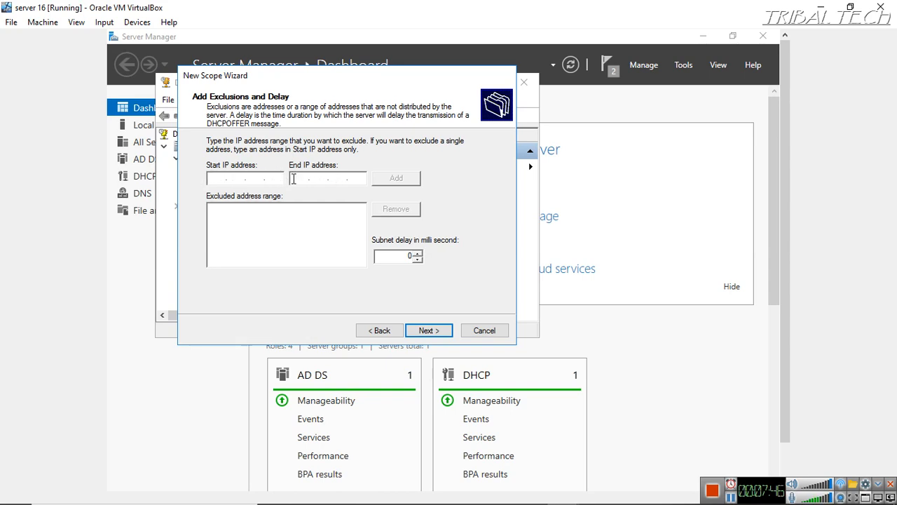
text(192 . 168 . )
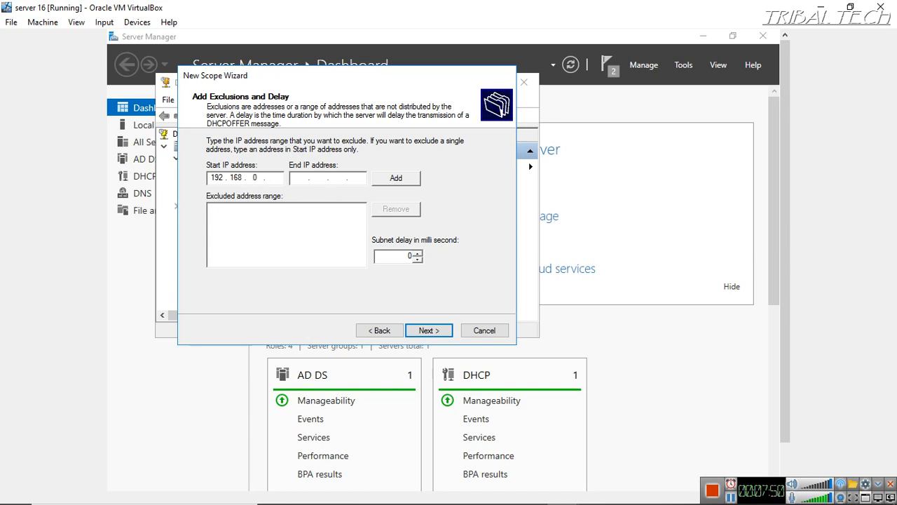
text(05)
click(300, 177)
text(192 . 168 . 0 . 10)
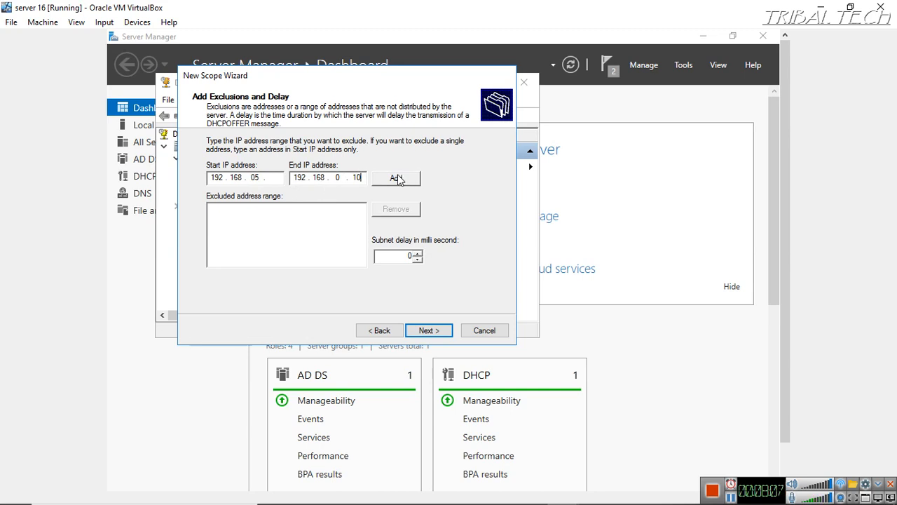
key(BackSpace)
key(BackSpace)
key(BackSpace)
key(BackSpace)
key(BackSpace)
key(BackSpace)
key(BackSpace)
key(BackSpace)
key(BackSpace)
key(BackSpace)
key(BackSpace)
key(BackSpace)
key(BackSpace)
key(BackSpace)
key(BackSpace)
key(BackSpace)
key(BackSpace)
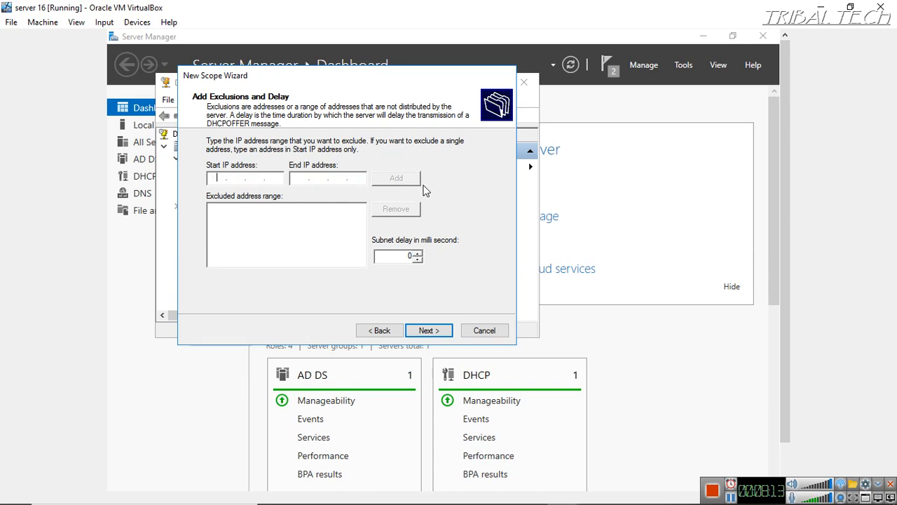
Skip address exclusions, set the scope's lease duration to 1 day, and continue through the DHCP options choice to the default gateway settings.
click(435, 331)
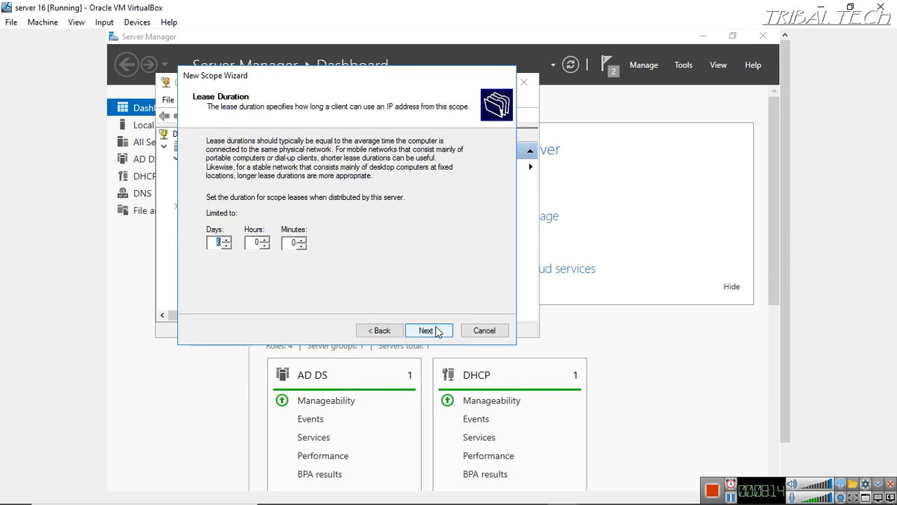
click(223, 246)
click(224, 247)
click(225, 247)
click(225, 247)
click(225, 247)
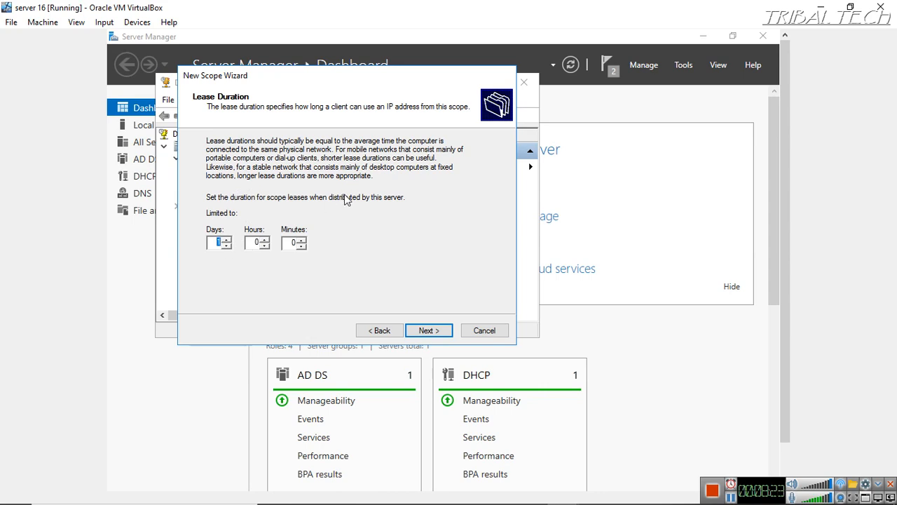
click(426, 332)
click(440, 324)
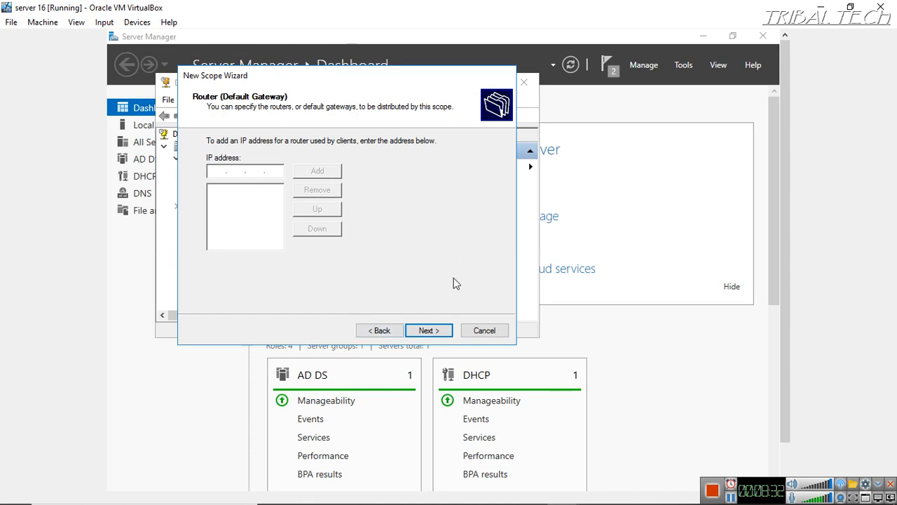
Finish the new scope without a default gateway, keeping the Biostar.com DNS settings and immediate activation, and expand it in the console tree.
click(429, 331)
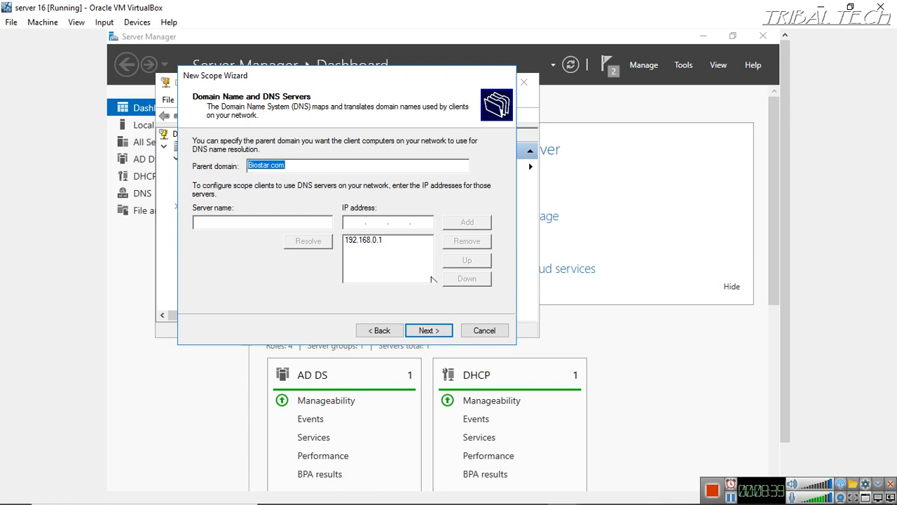
click(428, 330)
click(427, 331)
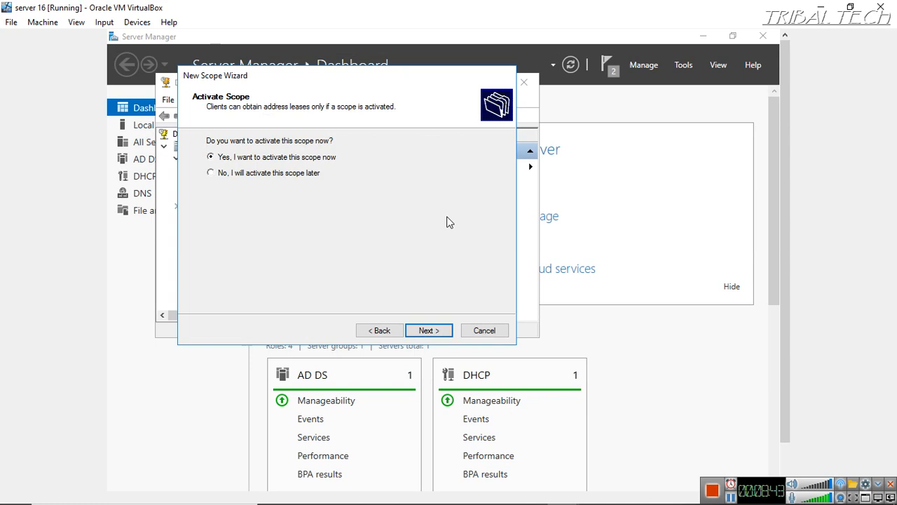
click(429, 331)
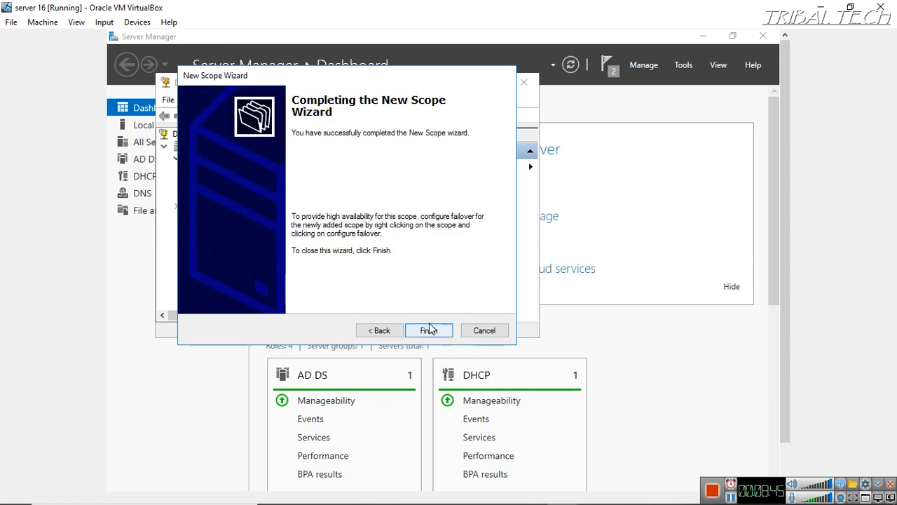
click(429, 330)
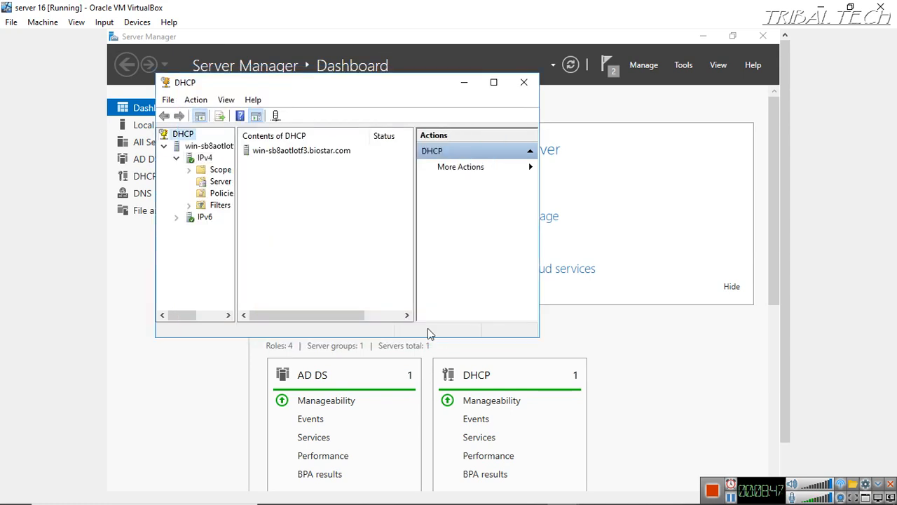
click(190, 171)
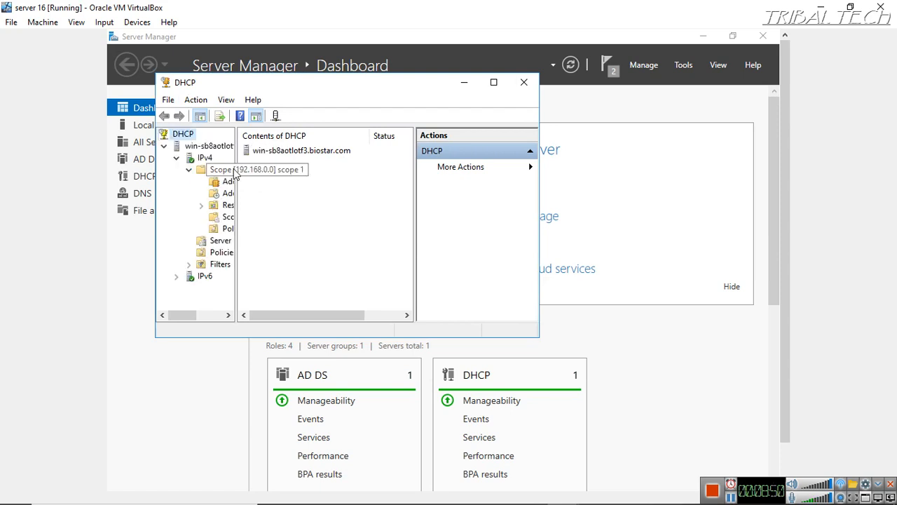
drag(252, 179, 287, 178)
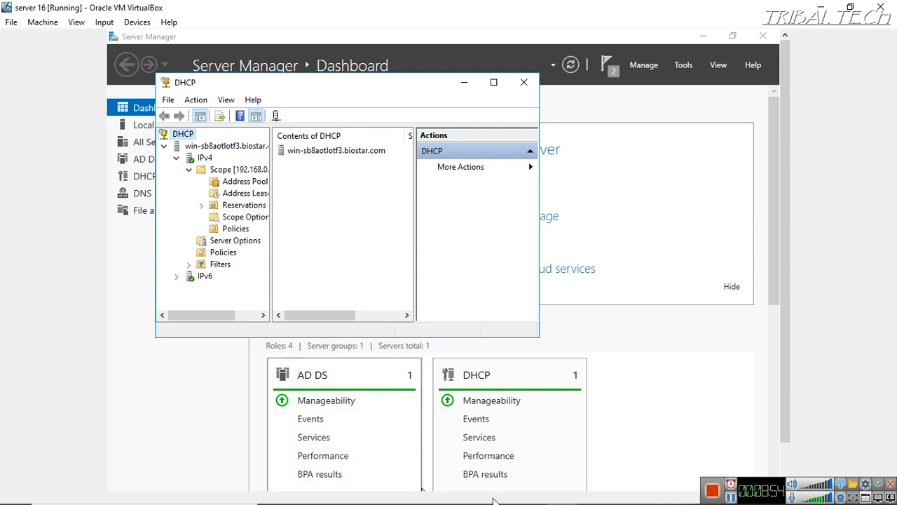
Switch to the 7 ultimate virtual machine and open a command prompt by searching for cmd.
mouse_move(496, 501)
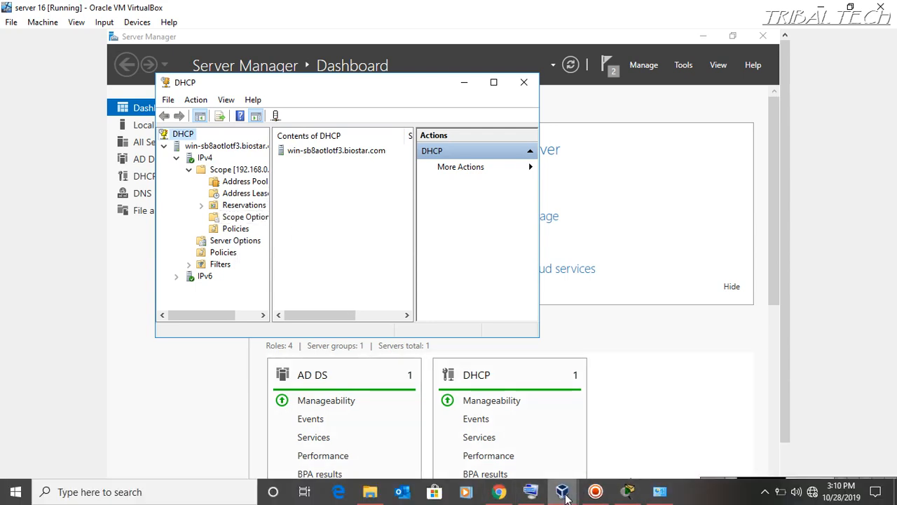
mouse_move(566, 493)
click(701, 439)
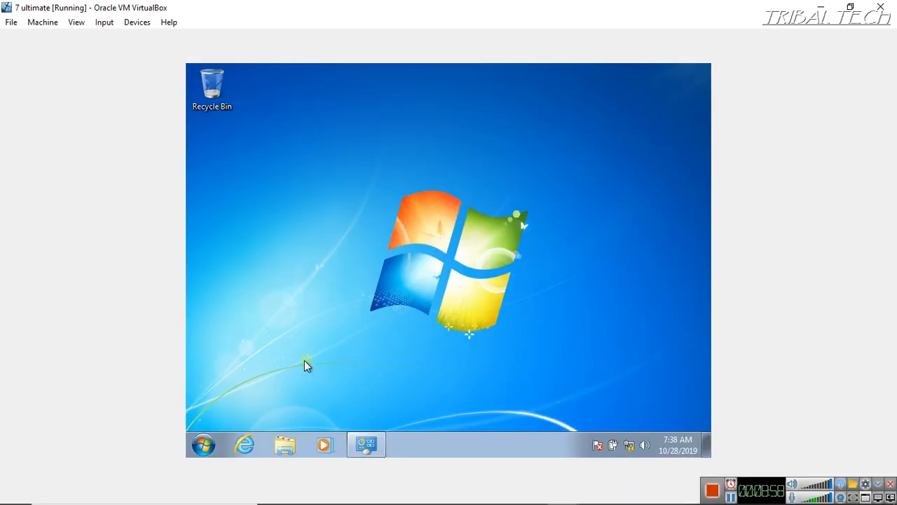
click(203, 445)
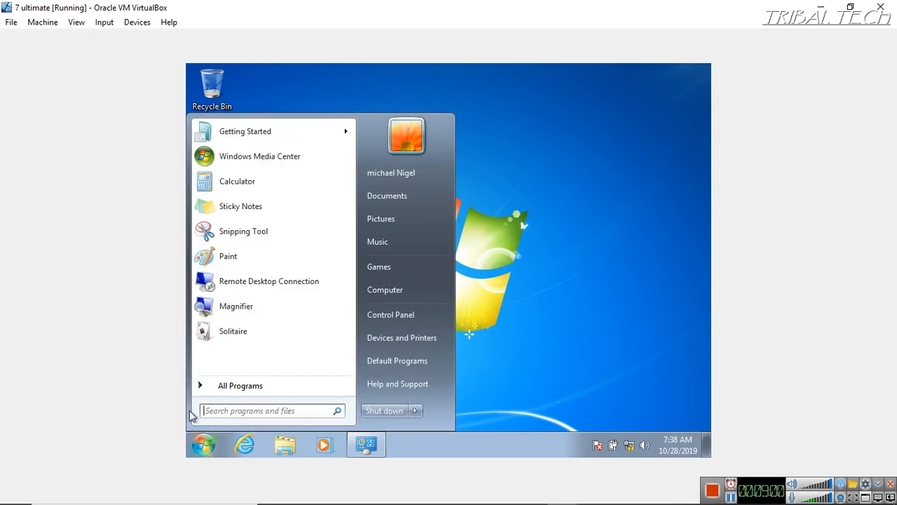
text(cmf)
key(BackSpace)
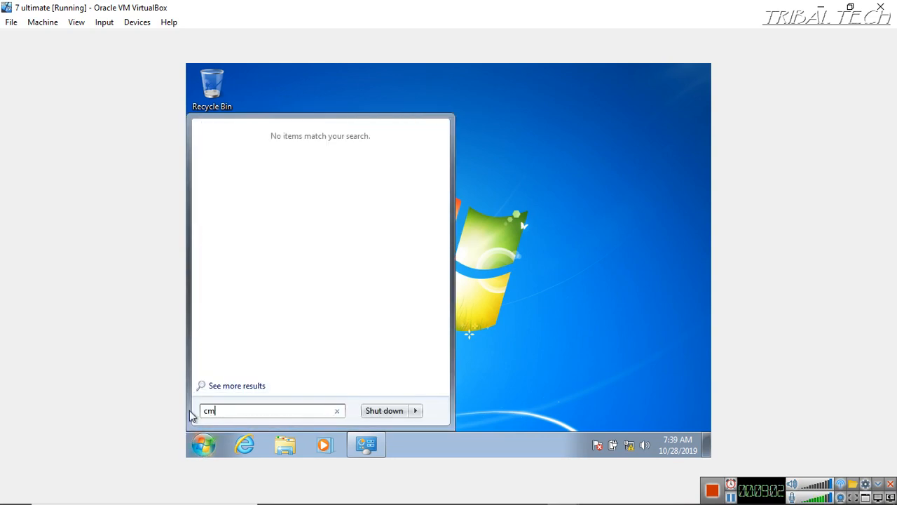
text(d)
key(Return)
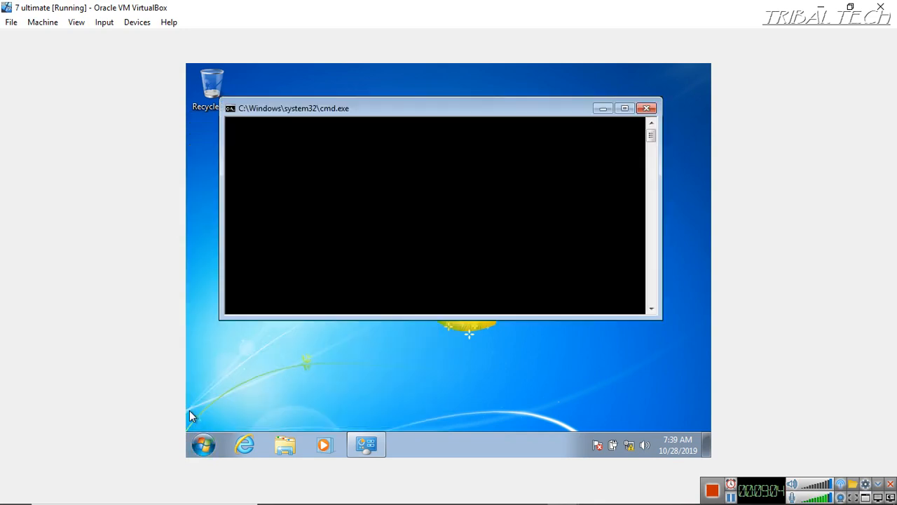
Display the client's network configuration with ipconfig and try to release its current address with ipconfig /release.
text(ipconfig)
key(Return)
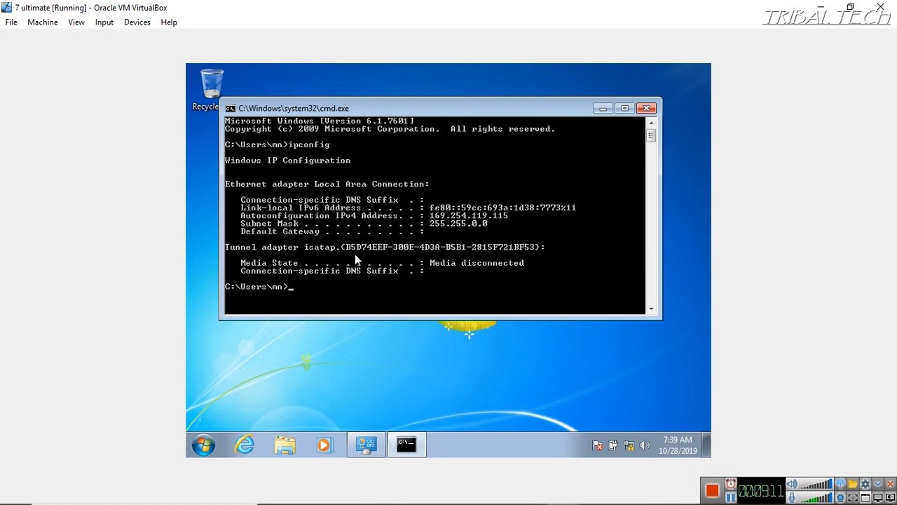
key(Up)
text(/release)
key(Return)
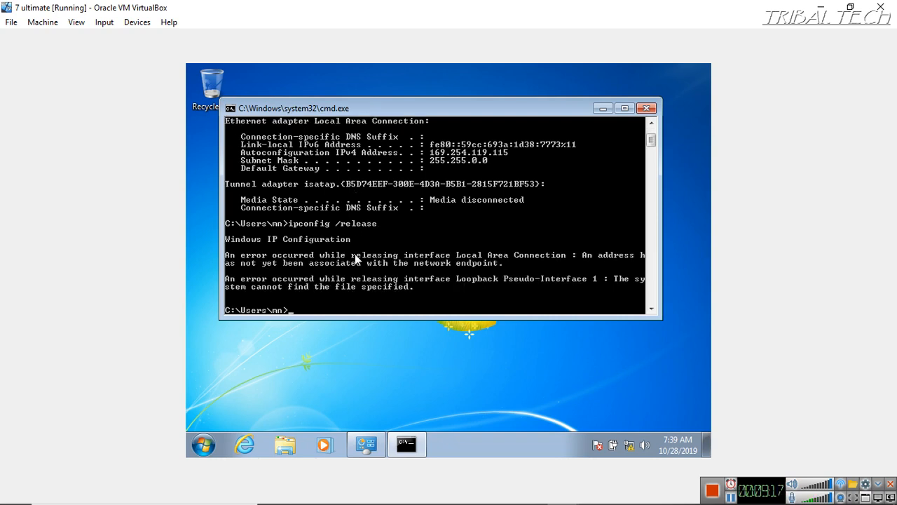
Request a new address from the DHCP server with ipconfig /renew and examine the client's resulting IPv4 settings.
key(Up)
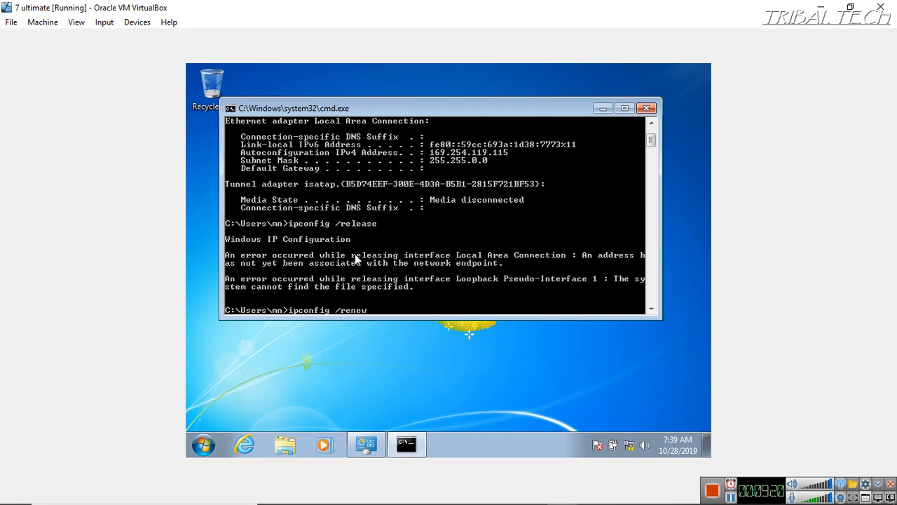
text(new)
key(Return)
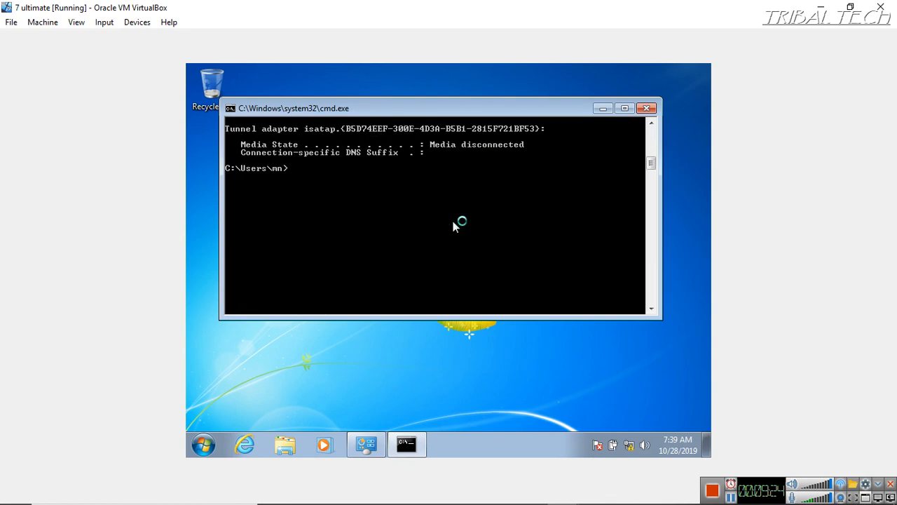
scroll(453, 222, up, 4)
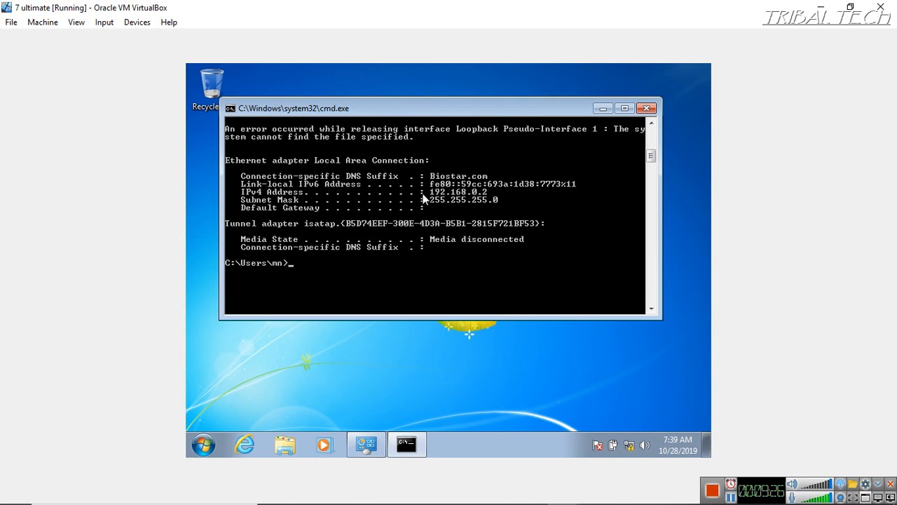